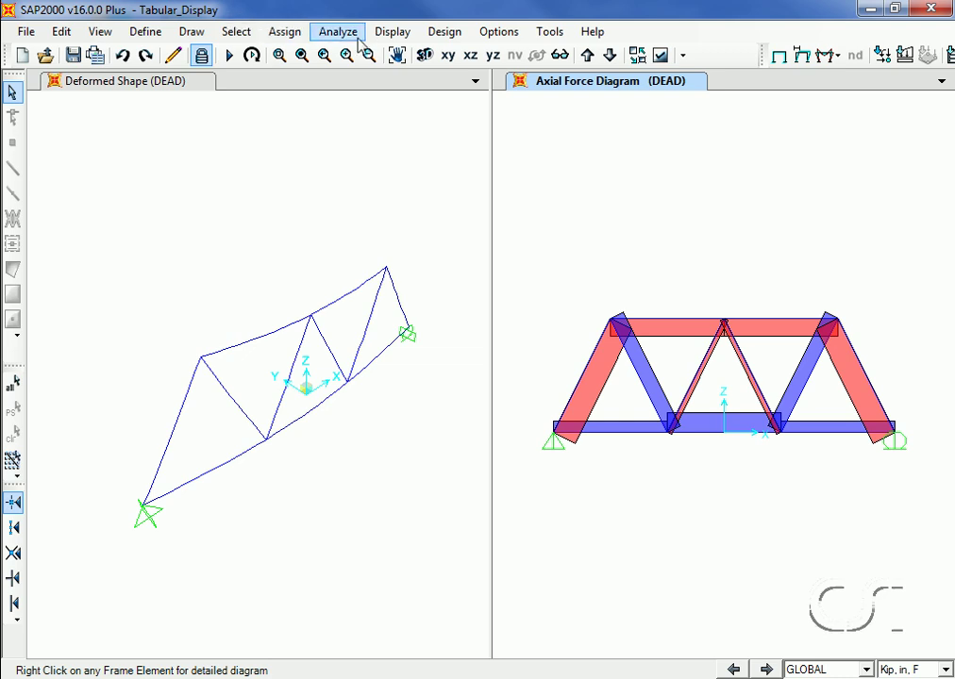
# Open the Display menu over the analysed truss's dead-load results
pyautogui.click(391, 34)
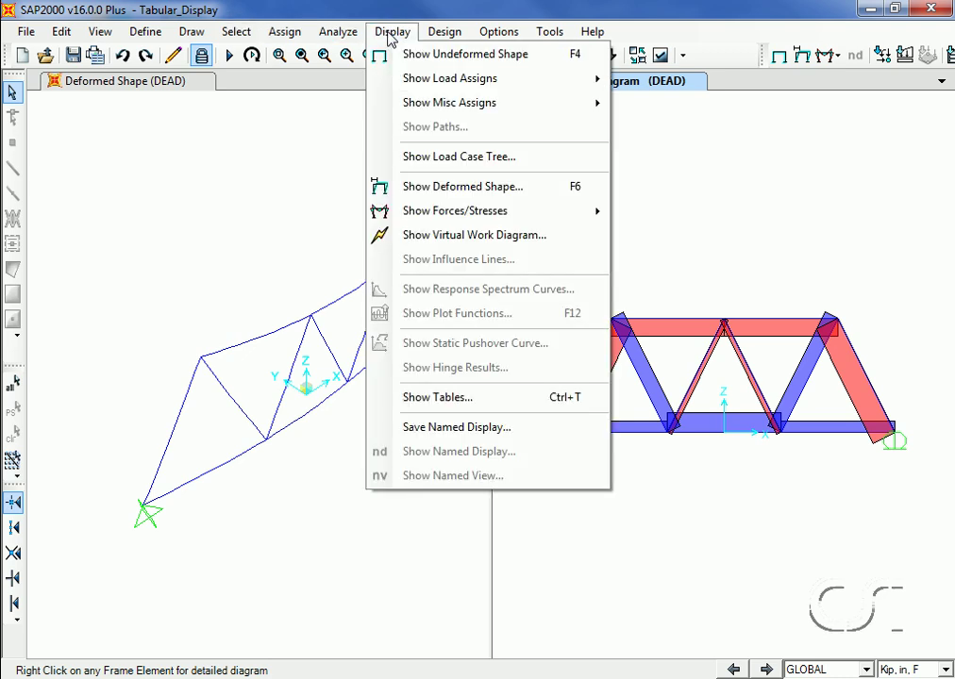
# Show the Element Forces – Frames table by including all Element Output analysis tables
pyautogui.click(481, 397)
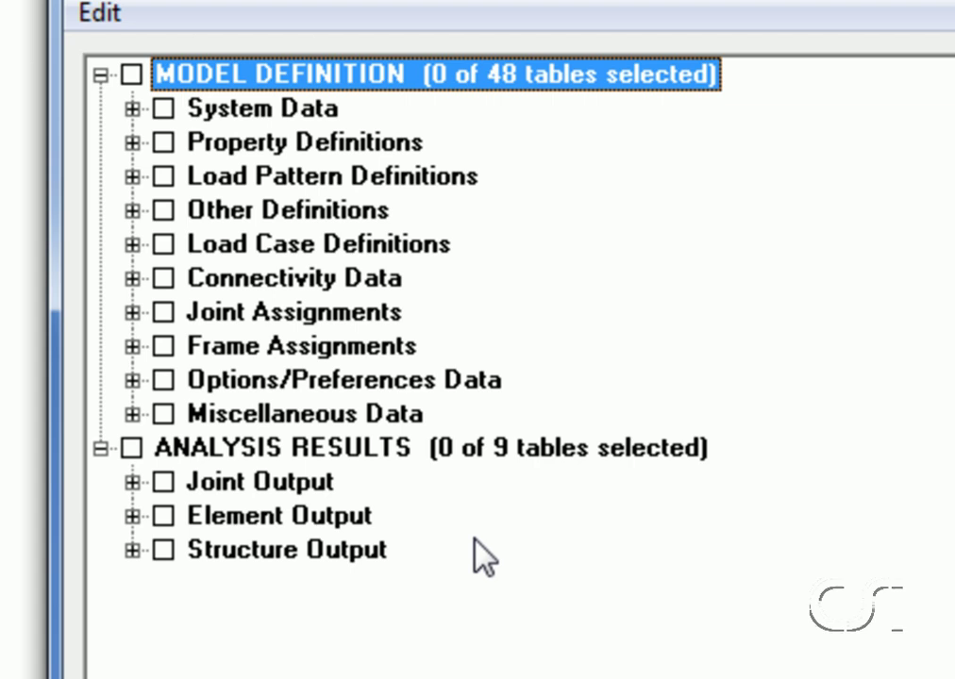
pyautogui.click(132, 516)
pyautogui.click(164, 515)
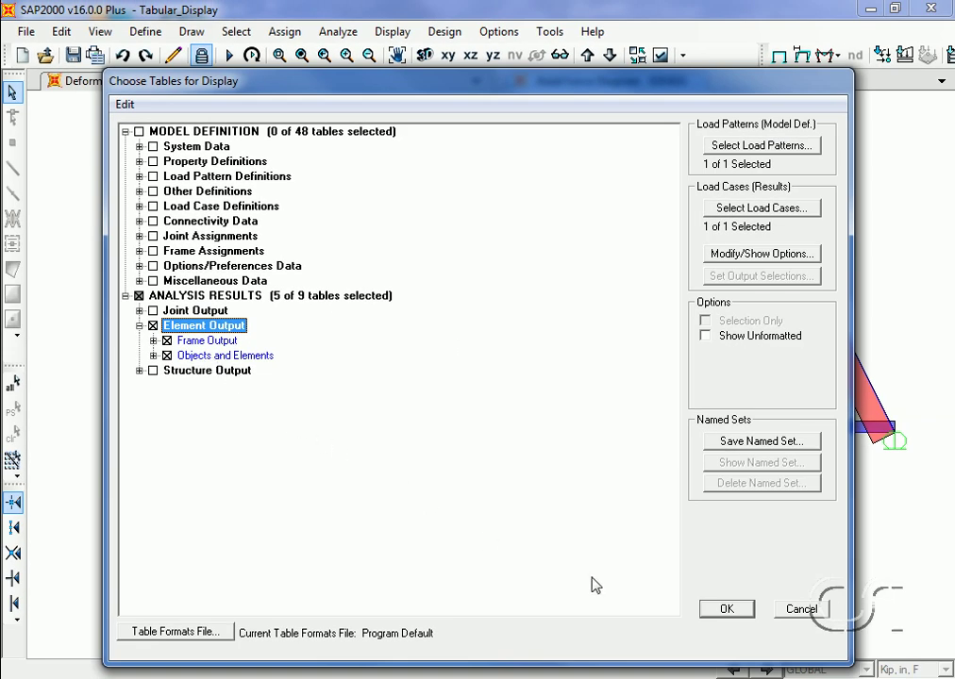
pyautogui.click(725, 610)
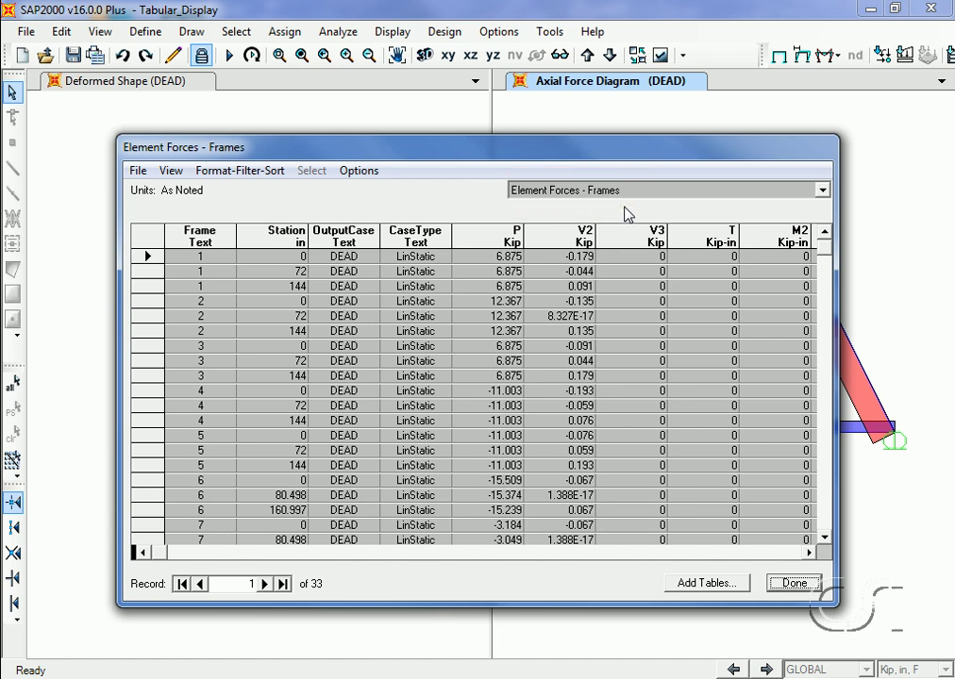
# In the Element Forces Format Table settings, mark the V2 column as not printed
pyautogui.click(252, 173)
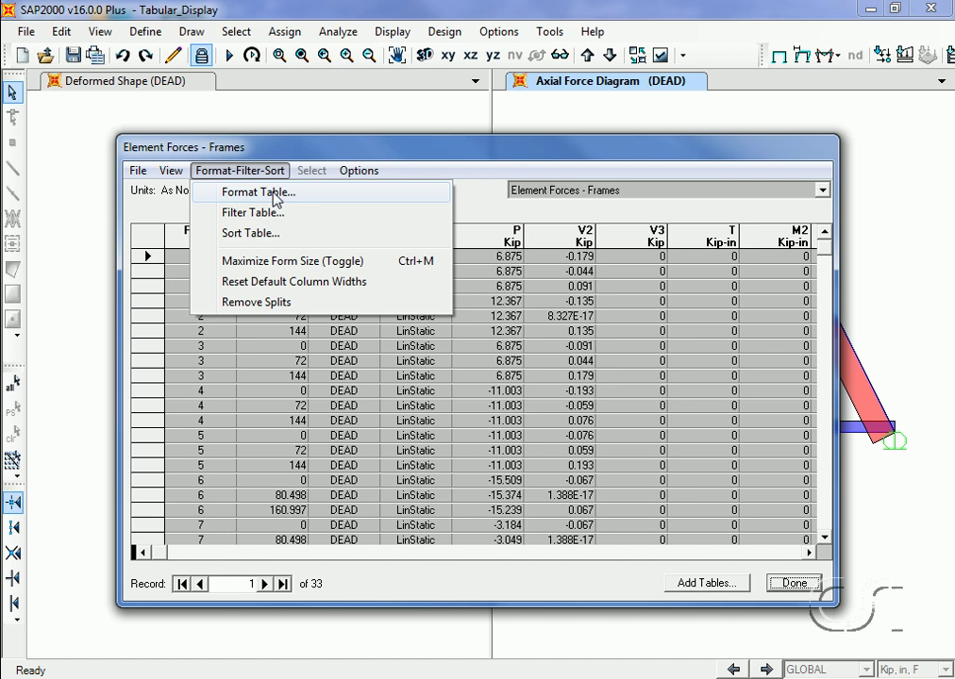
pyautogui.click(273, 193)
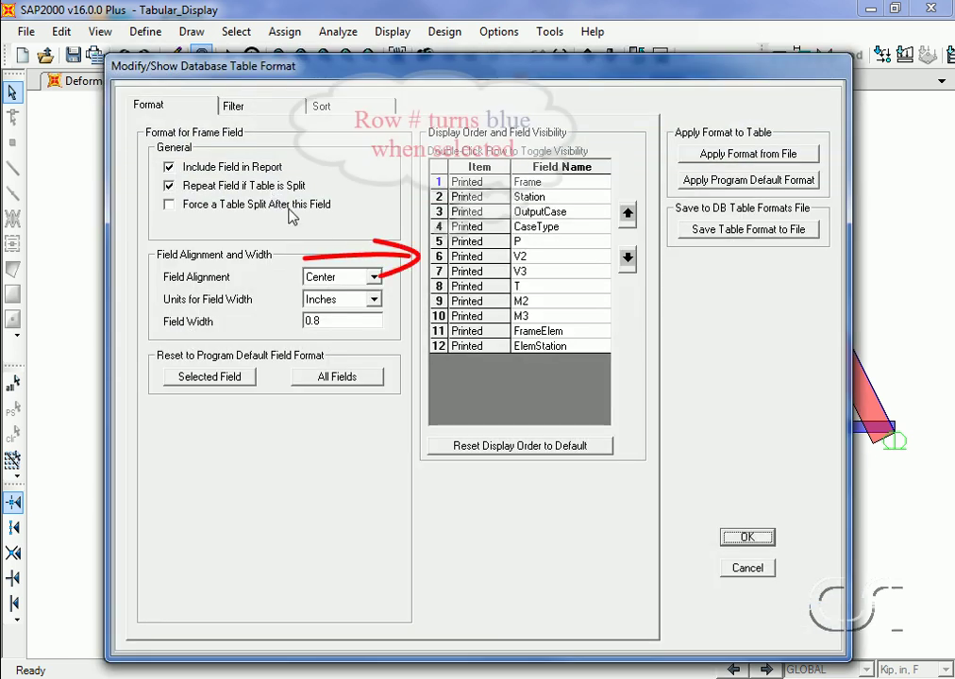
pyautogui.click(468, 258)
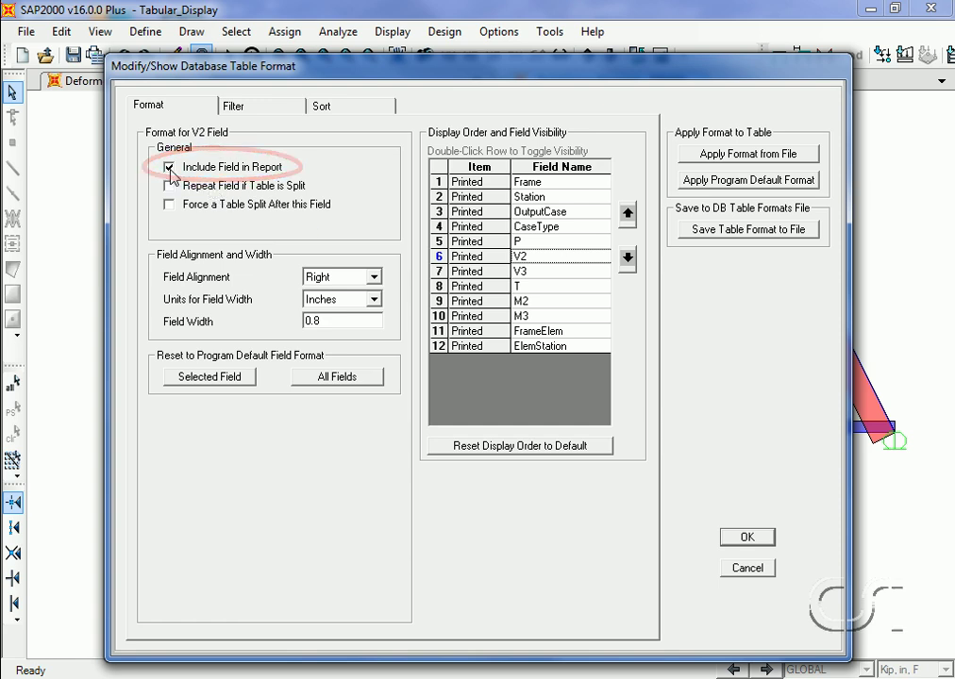
pyautogui.click(170, 168)
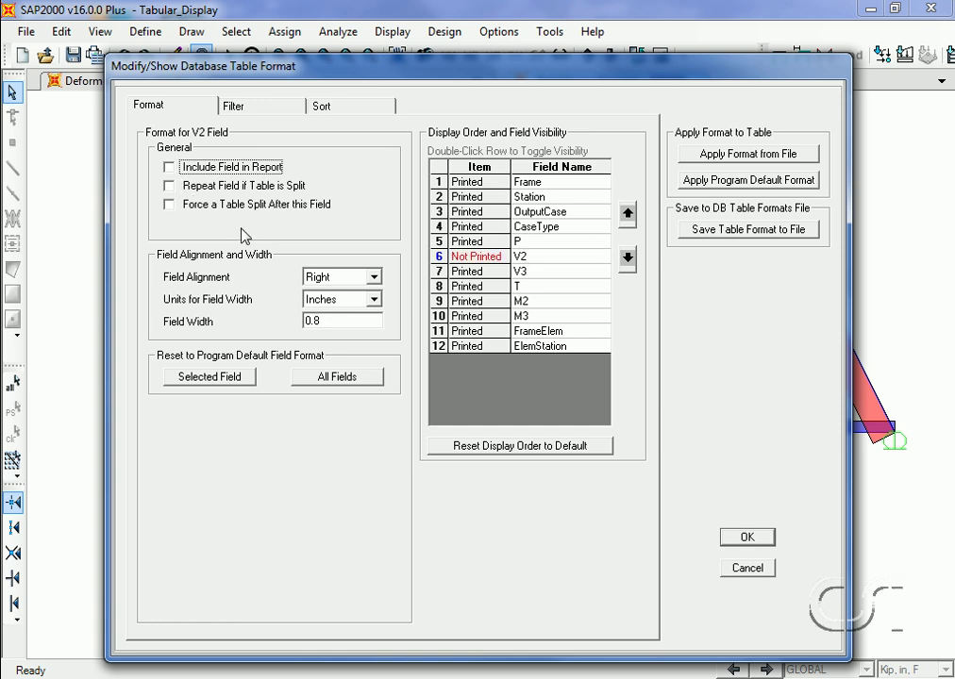
pyautogui.doubleClick(481, 262)
pyautogui.doubleClick(482, 262)
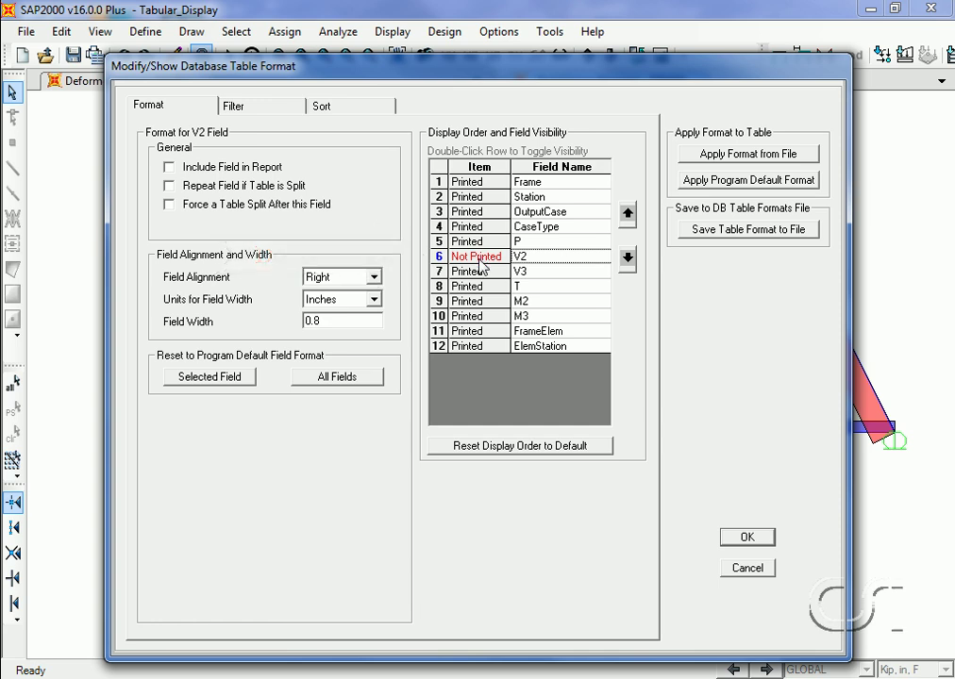
# Mark V3, T, M2, M3, FrameElem and ElemStation as not printed
pyautogui.doubleClick(481, 274)
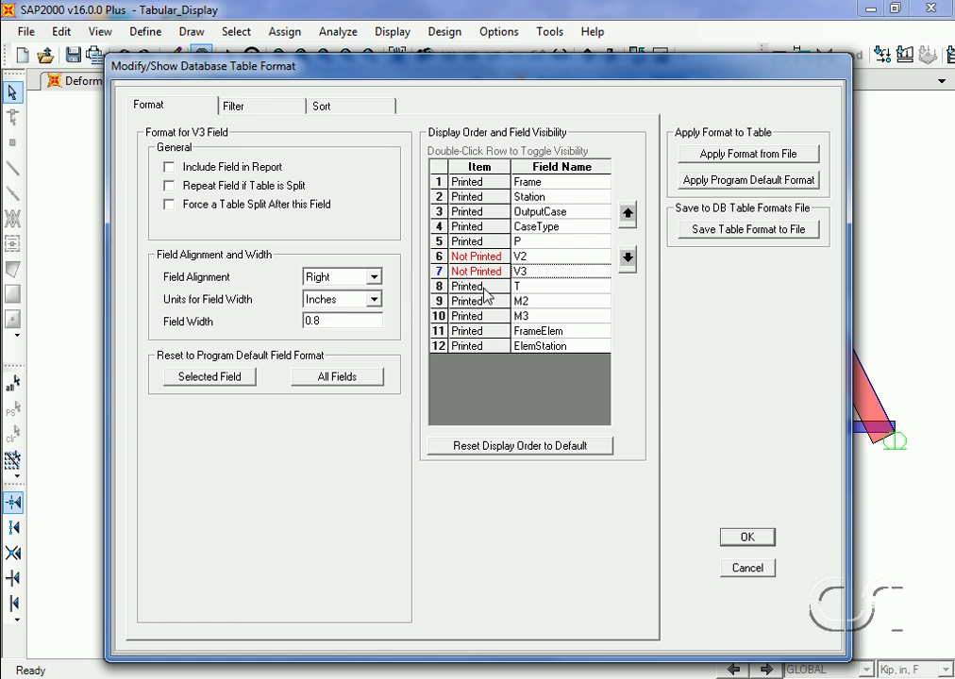
pyautogui.doubleClick(481, 286)
pyautogui.doubleClick(483, 302)
pyautogui.doubleClick(484, 317)
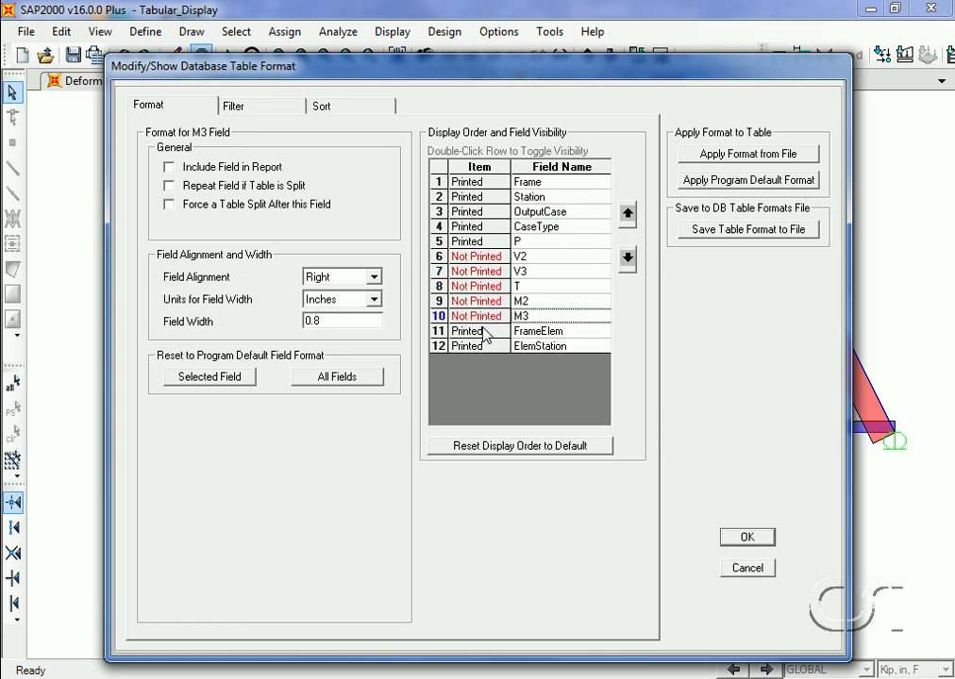
pyautogui.doubleClick(482, 332)
pyautogui.doubleClick(483, 346)
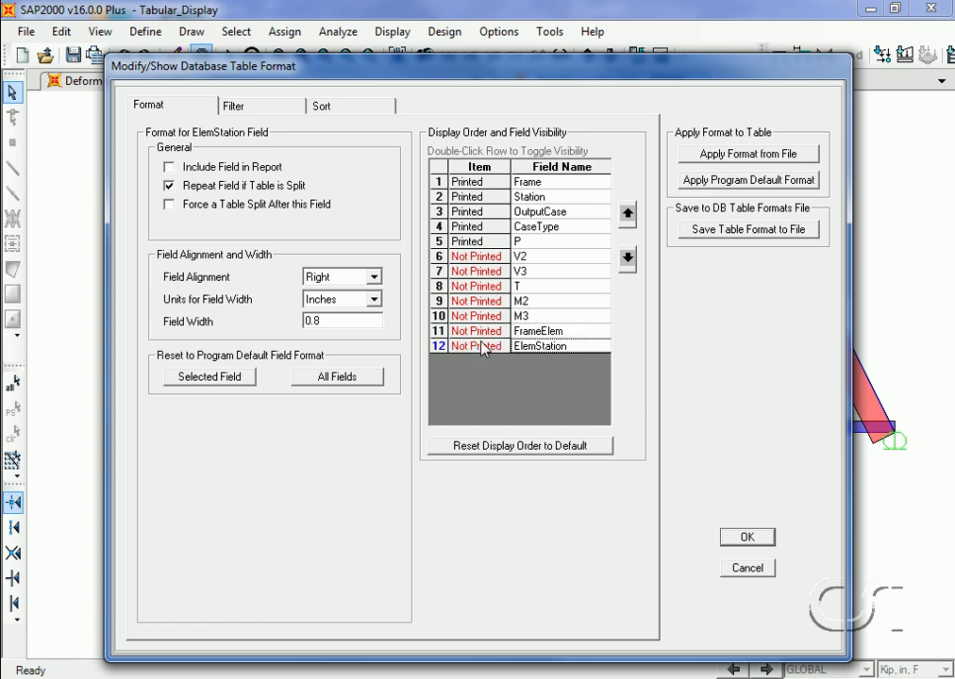
# Apply the format, leaving Frame, Station, OutputCase, CaseType and P columns visible
pyautogui.click(746, 537)
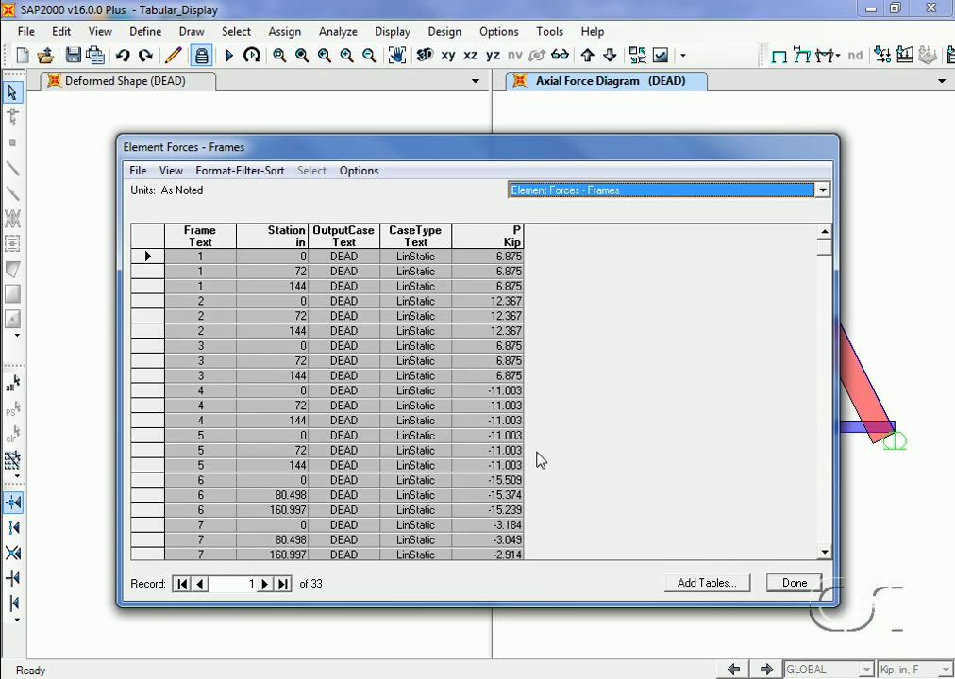
pyautogui.click(241, 171)
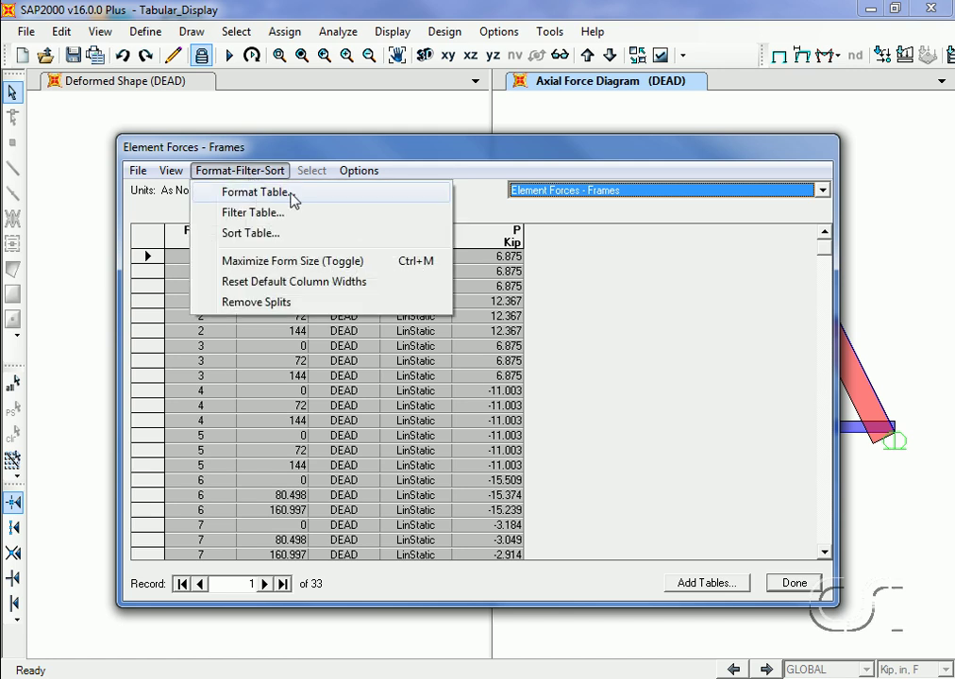
# Give the P field center alignment and a 1.2-inch field width
pyautogui.click(291, 194)
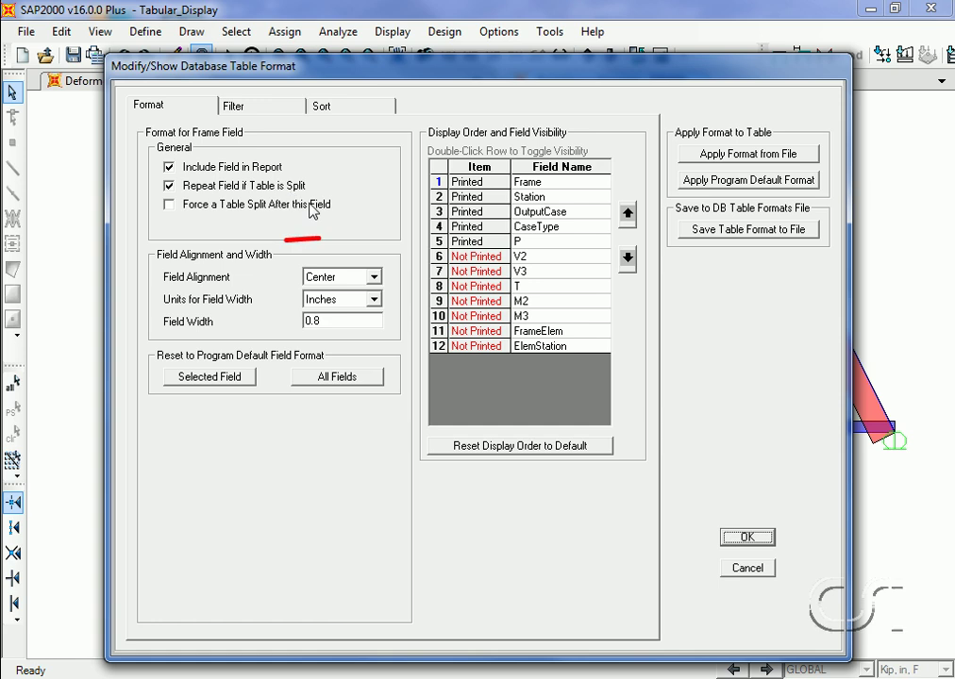
pyautogui.click(472, 244)
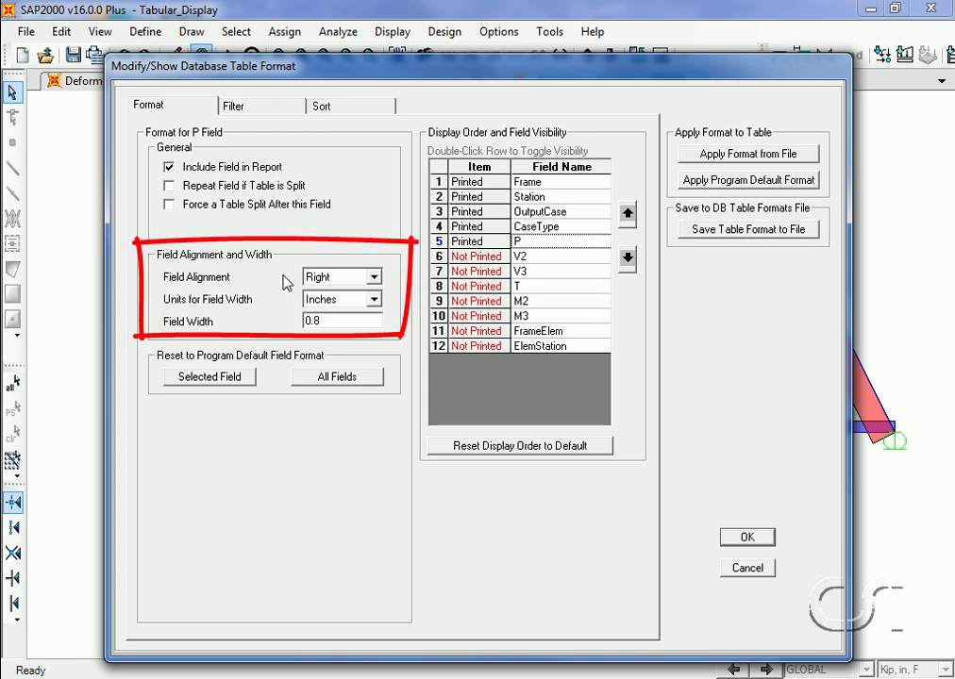
pyautogui.click(374, 276)
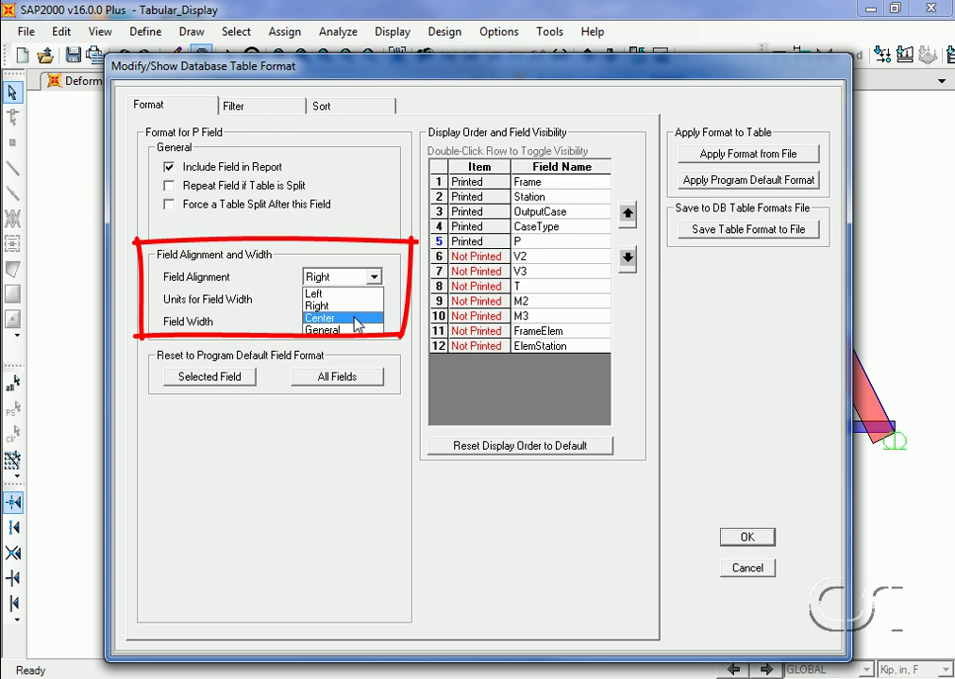
pyautogui.click(356, 318)
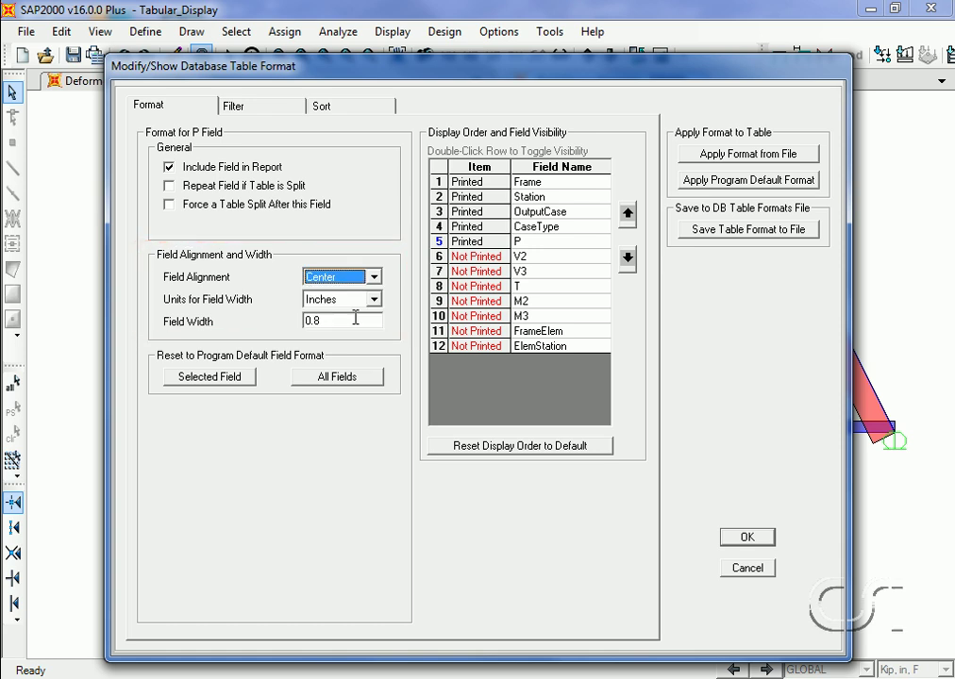
pyautogui.doubleClick(344, 322)
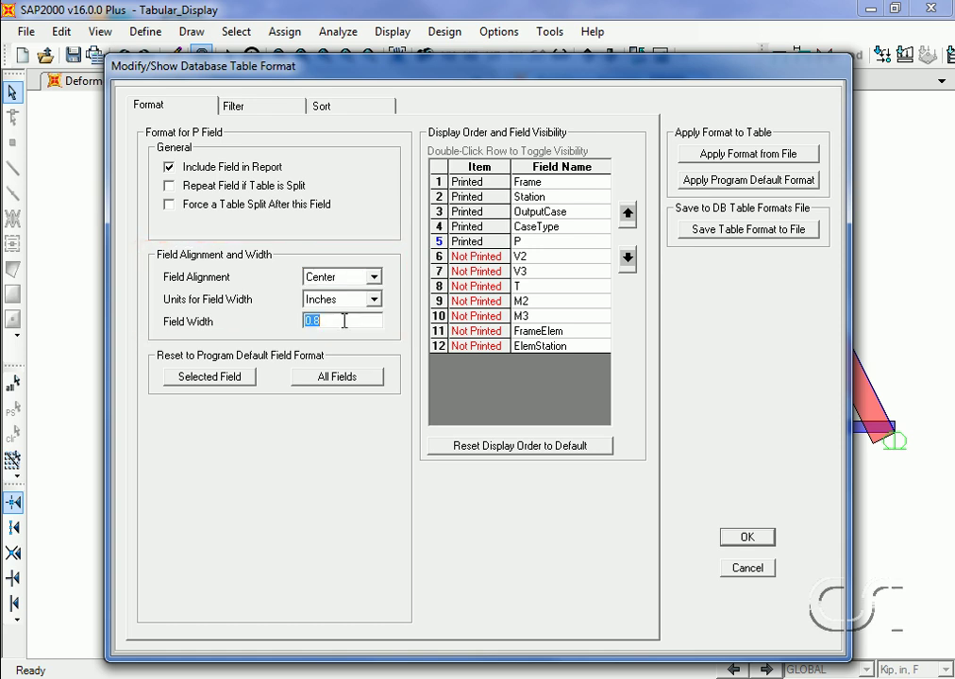
pyautogui.write('1.2')
pyautogui.click(743, 538)
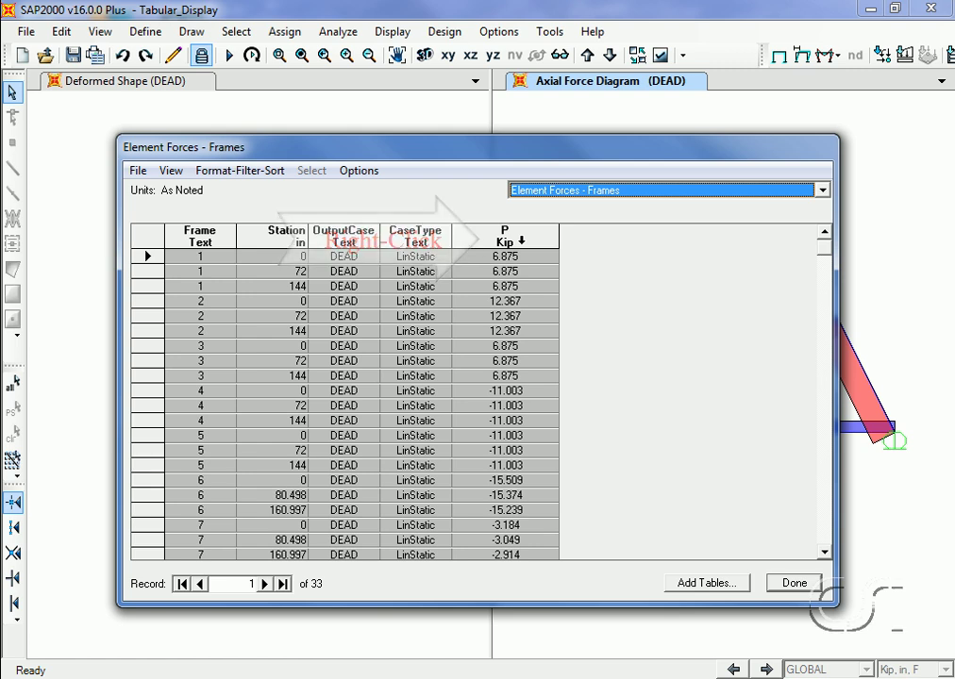
# View and dismiss the P column's axial-force field description
pyautogui.rightClick(521, 241)
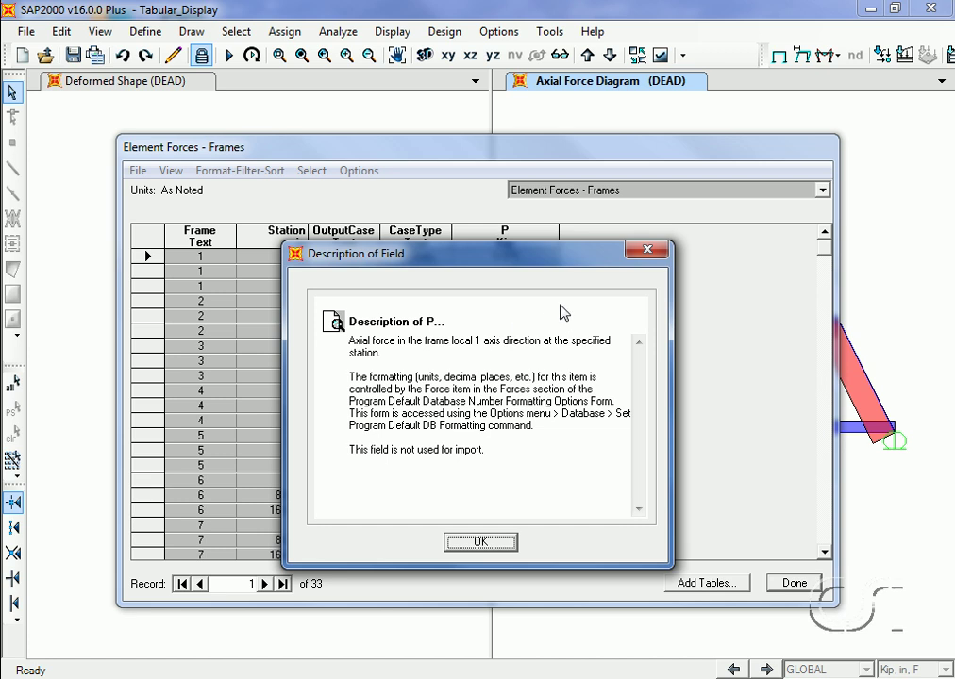
pyautogui.click(649, 251)
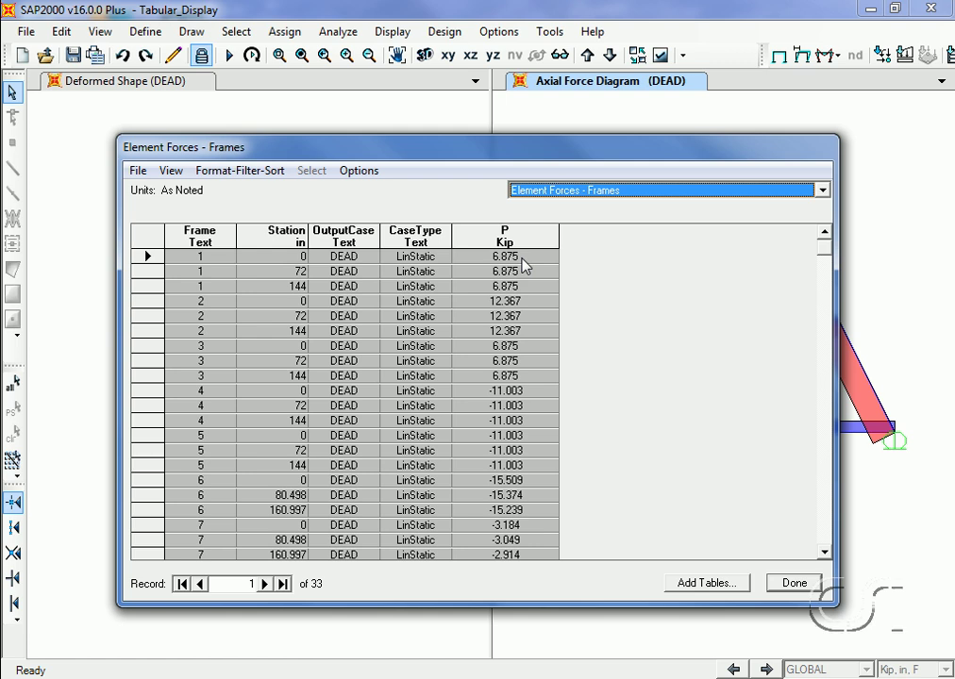
pyautogui.click(256, 174)
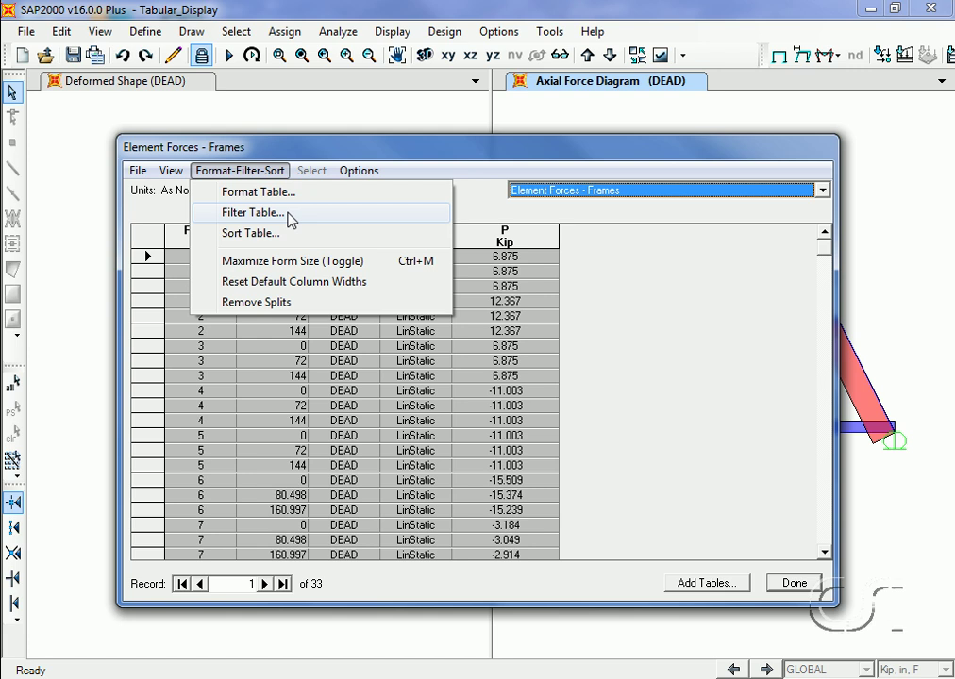
# Set up a quick filter on field P with operator > and value 5
pyautogui.click(255, 212)
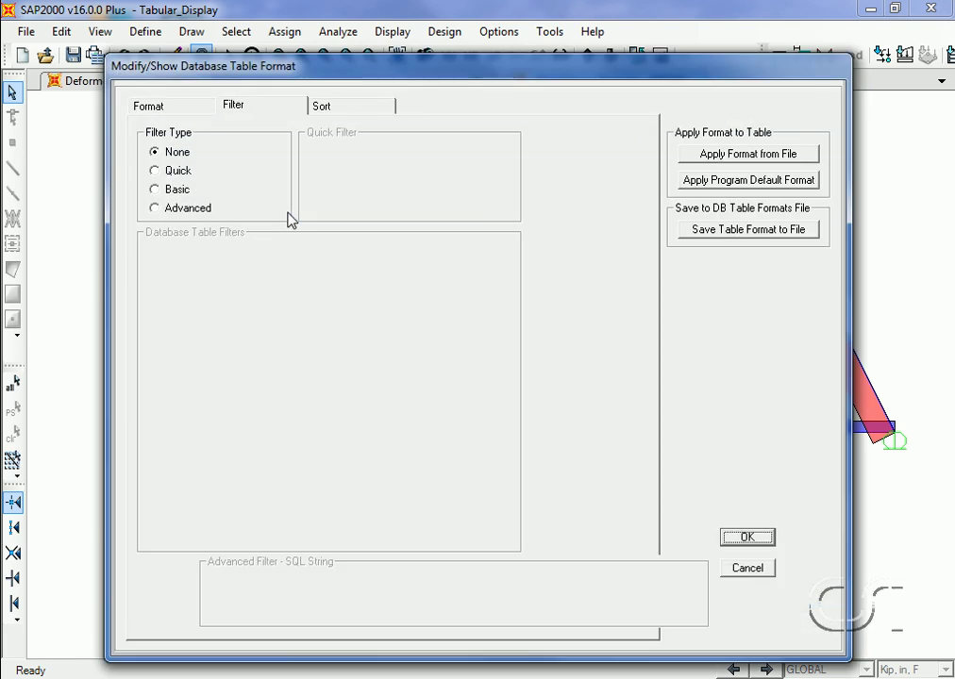
pyautogui.click(179, 172)
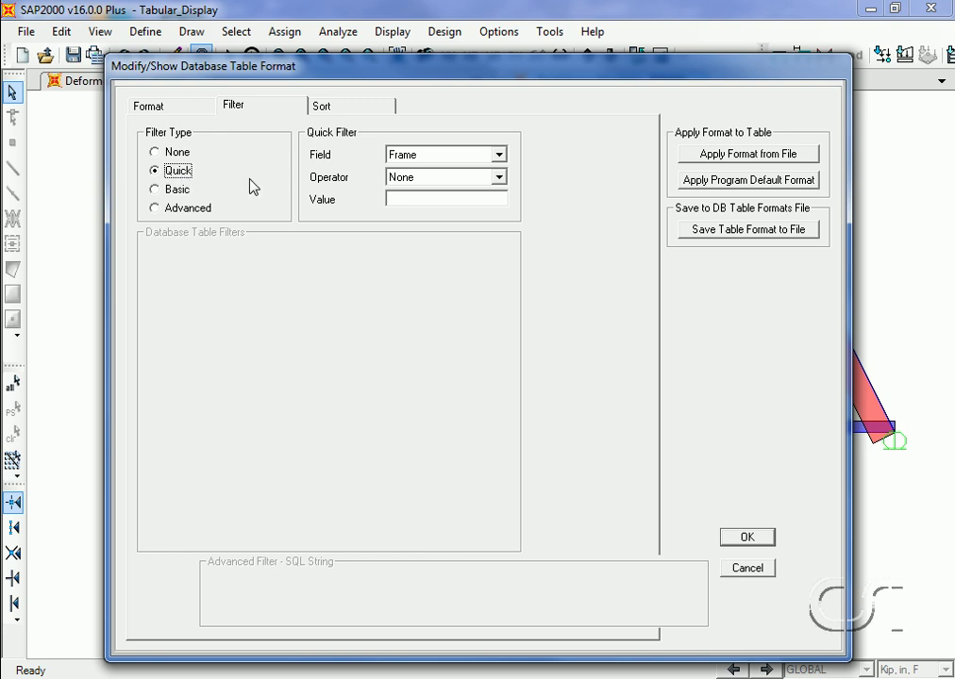
pyautogui.click(452, 165)
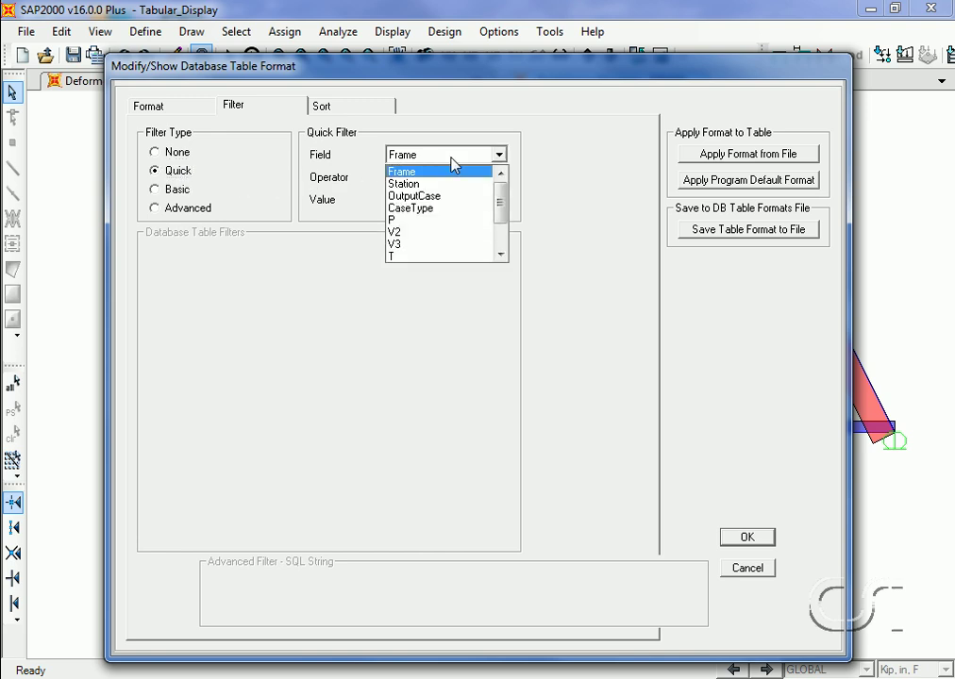
pyautogui.click(396, 219)
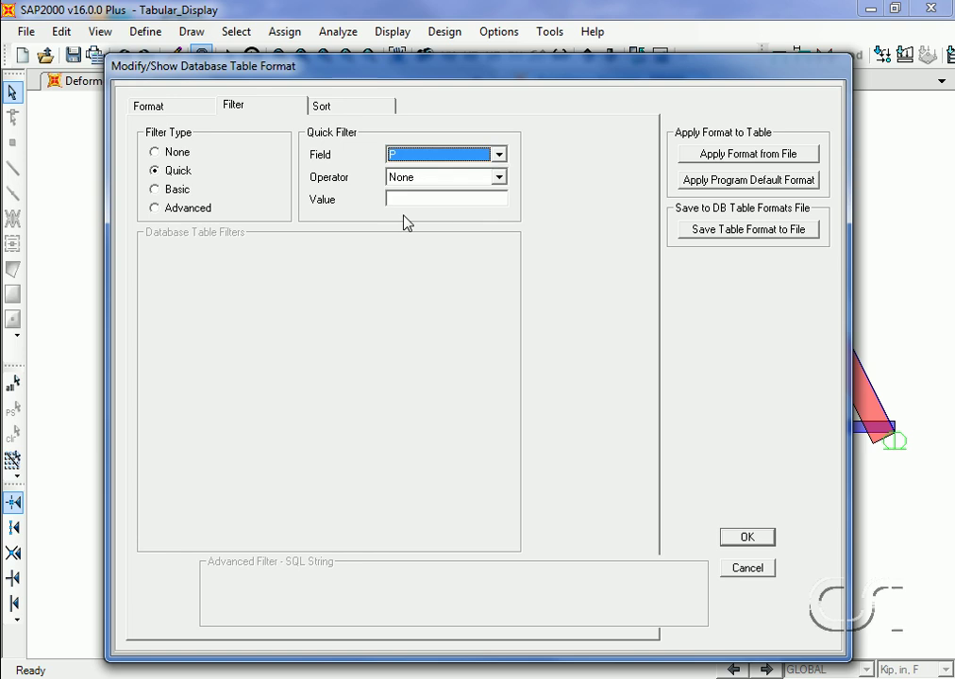
pyautogui.click(499, 178)
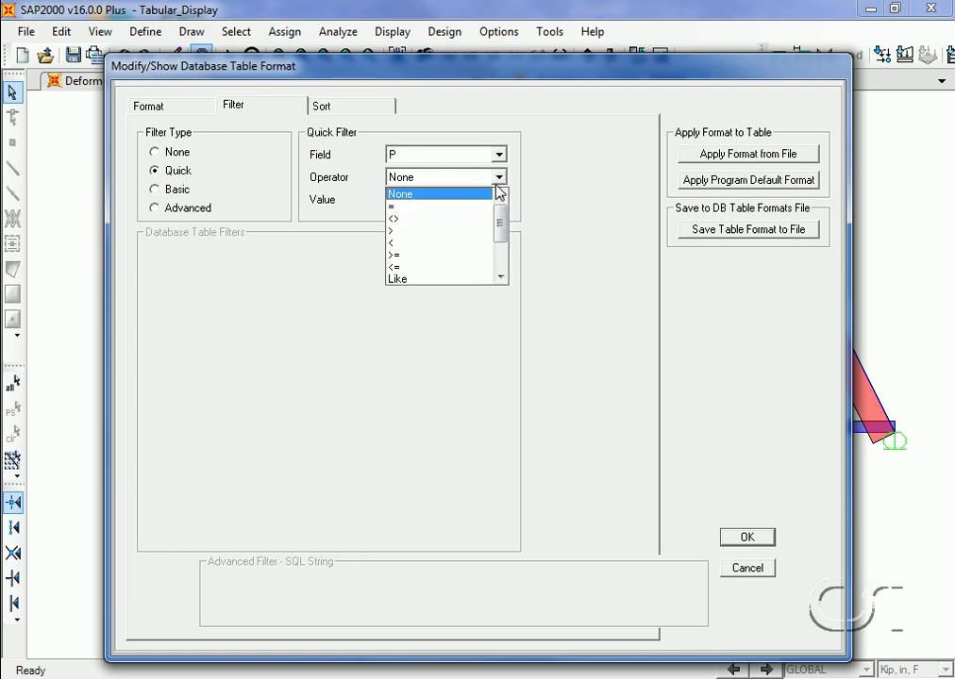
pyautogui.click(412, 240)
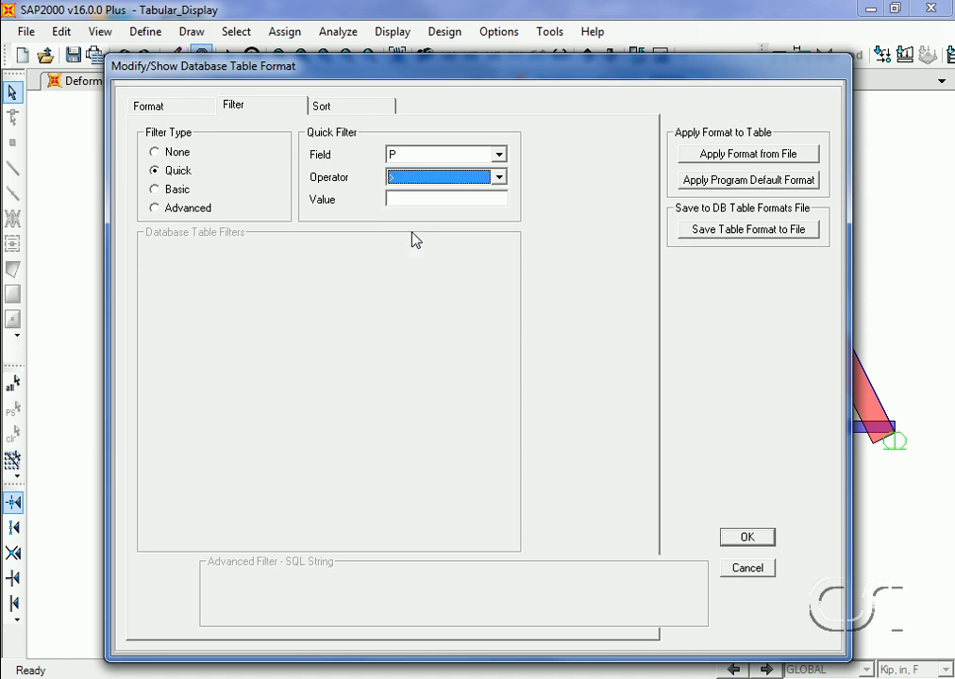
pyautogui.click(440, 200)
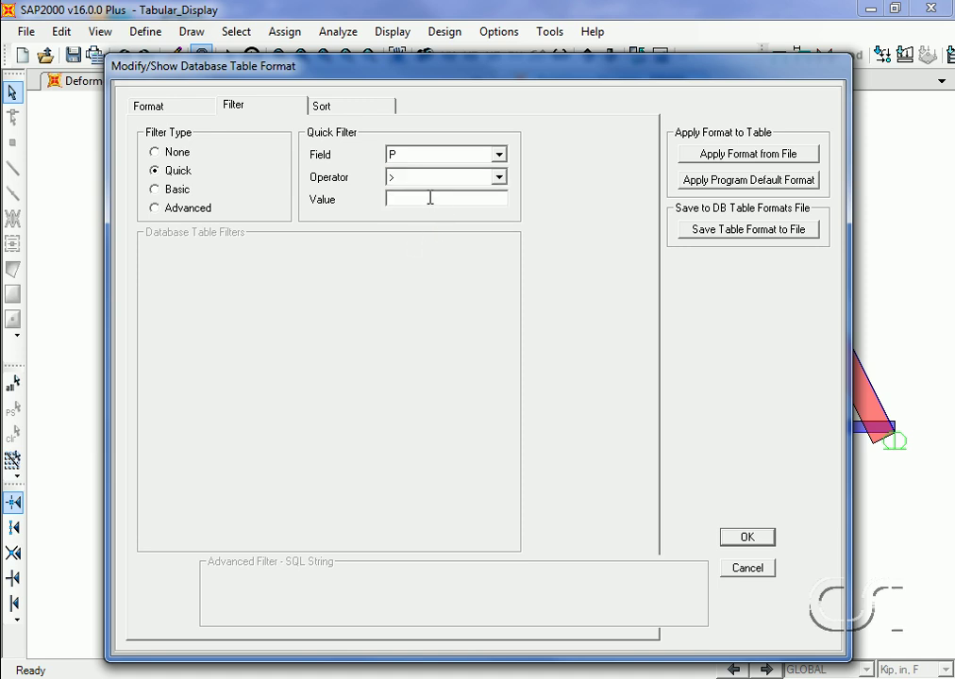
pyautogui.write('5')
# Look over the basic filter grid's operators, then apply the quick P > 5 filter
pyautogui.click(168, 192)
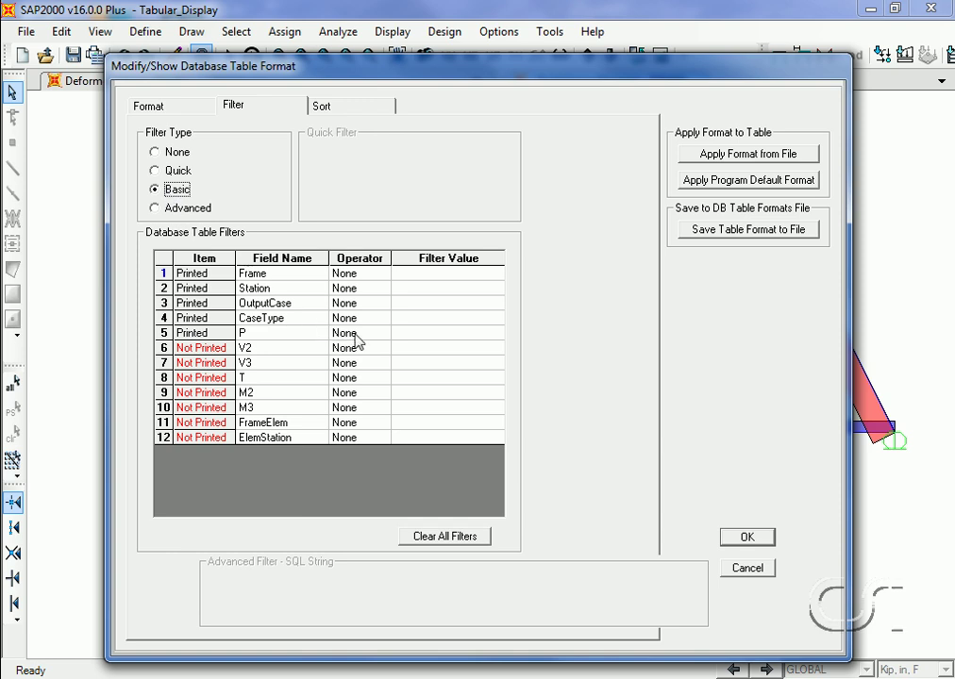
pyautogui.click(385, 338)
pyautogui.click(386, 340)
pyautogui.moveTo(397, 376)
pyautogui.mouseDown()
pyautogui.moveTo(401, 406)
pyautogui.moveTo(399, 377)
pyautogui.mouseUp()
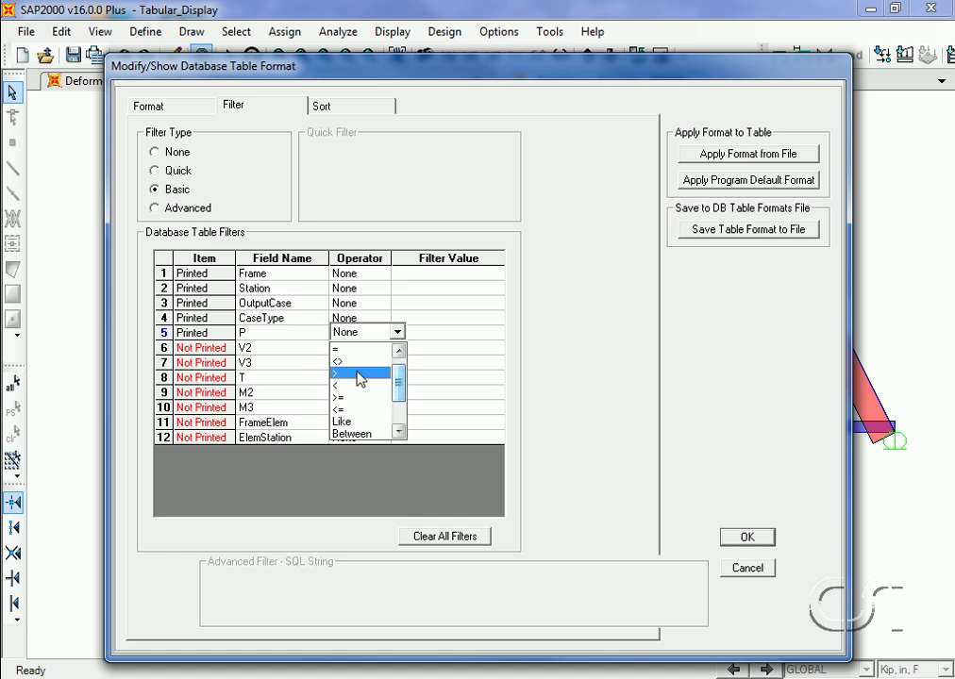
pyautogui.click(164, 175)
pyautogui.click(162, 175)
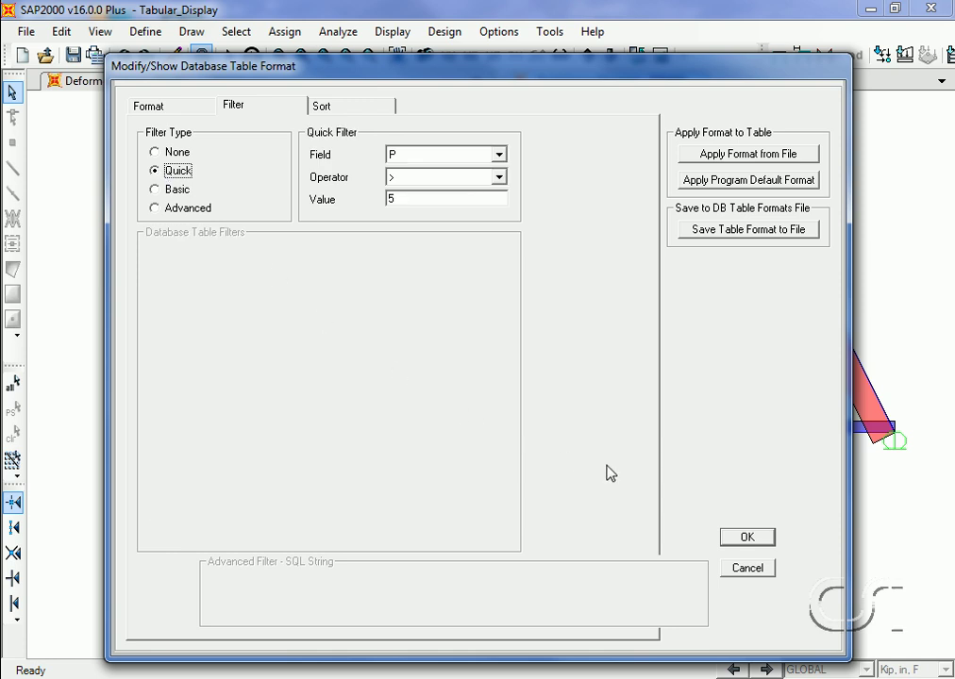
pyautogui.click(743, 536)
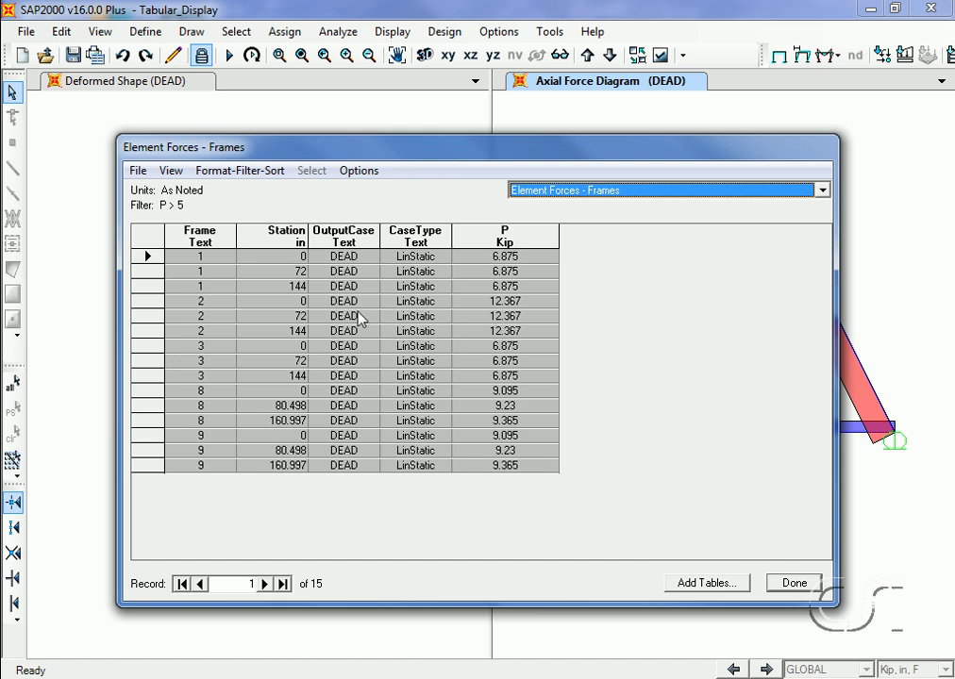
# Sort the filtered table ascending by P, from 6.875 to 12.367 kip
pyautogui.click(256, 175)
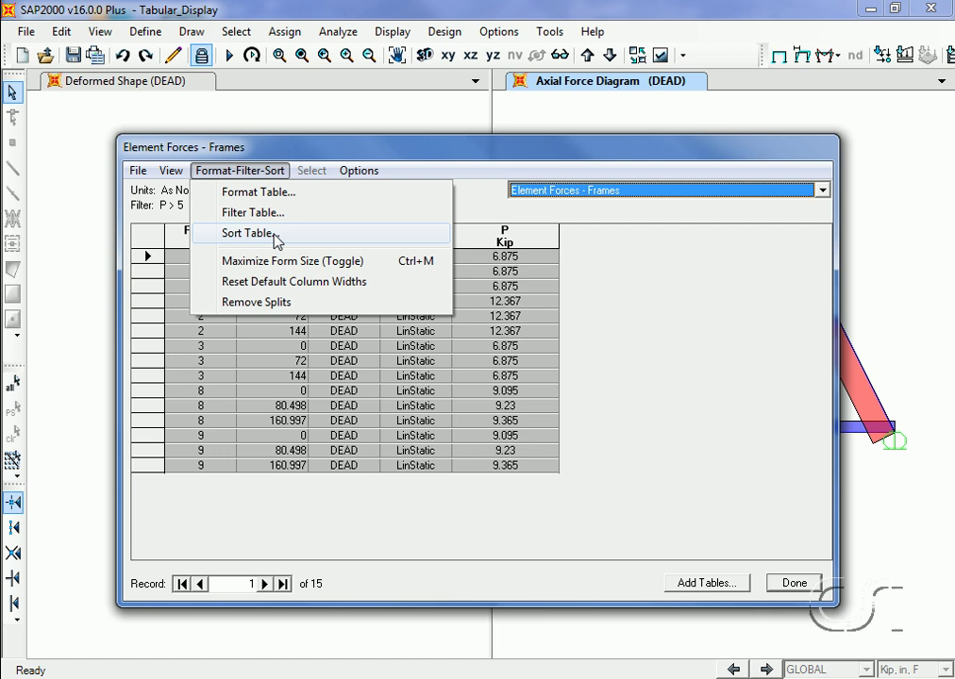
pyautogui.click(276, 241)
pyautogui.click(261, 156)
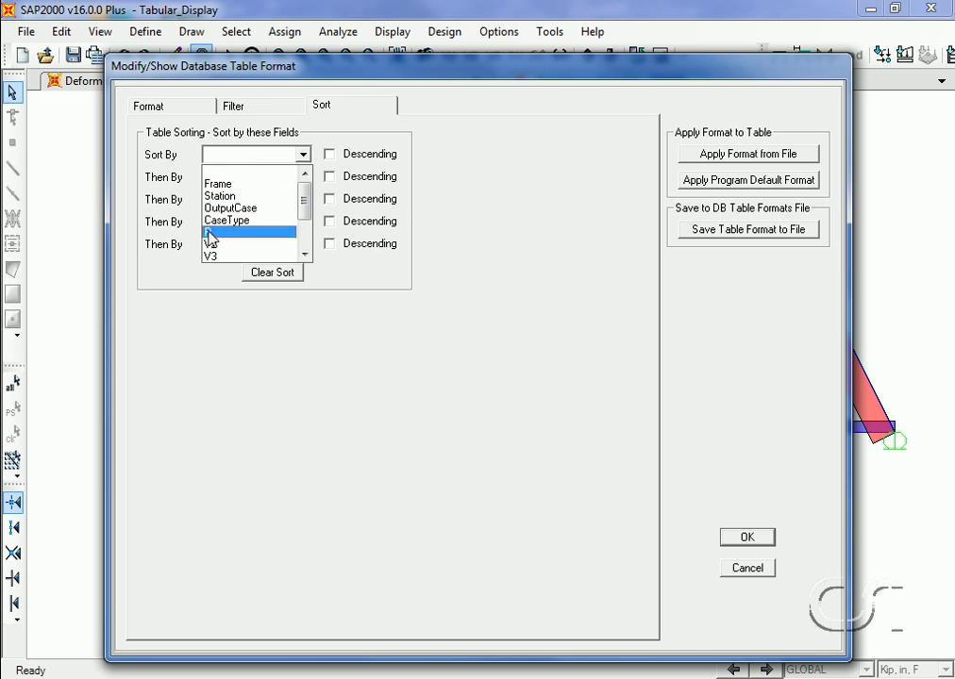
pyautogui.click(235, 232)
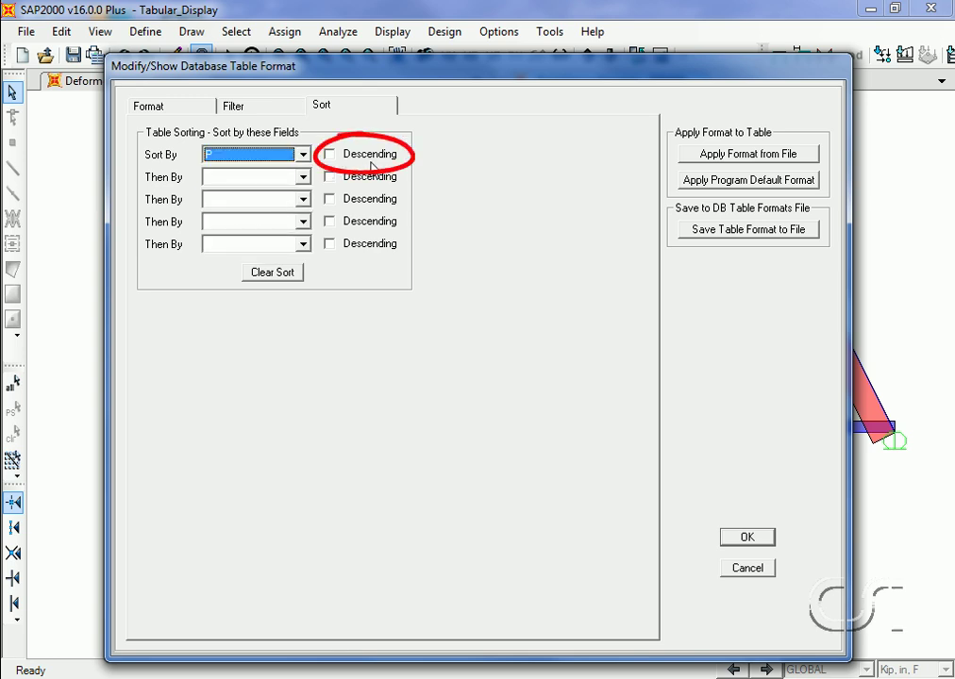
pyautogui.click(744, 538)
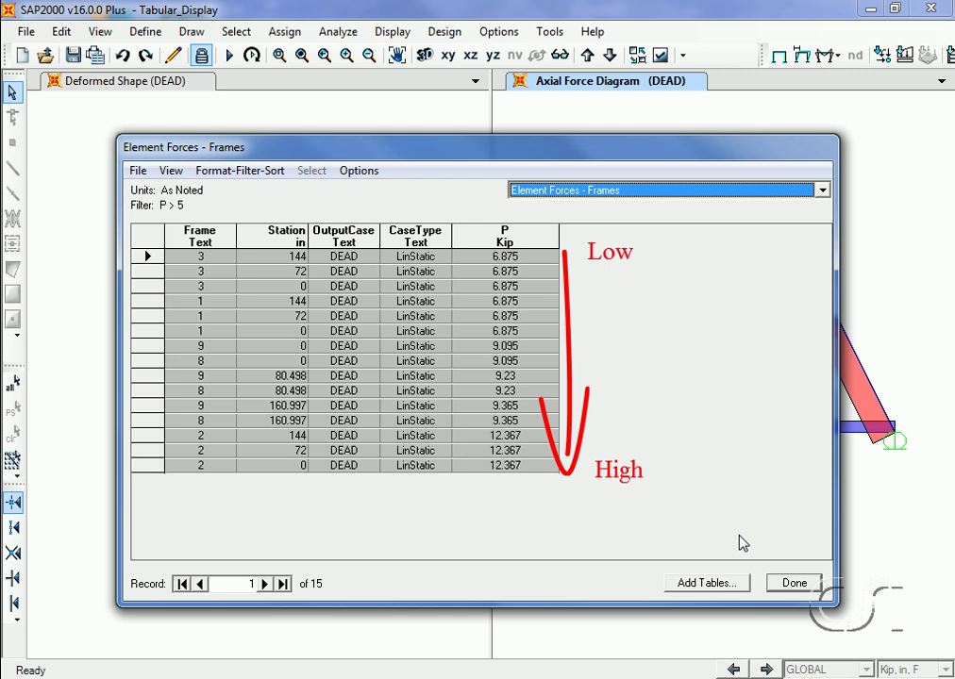
pyautogui.click(240, 170)
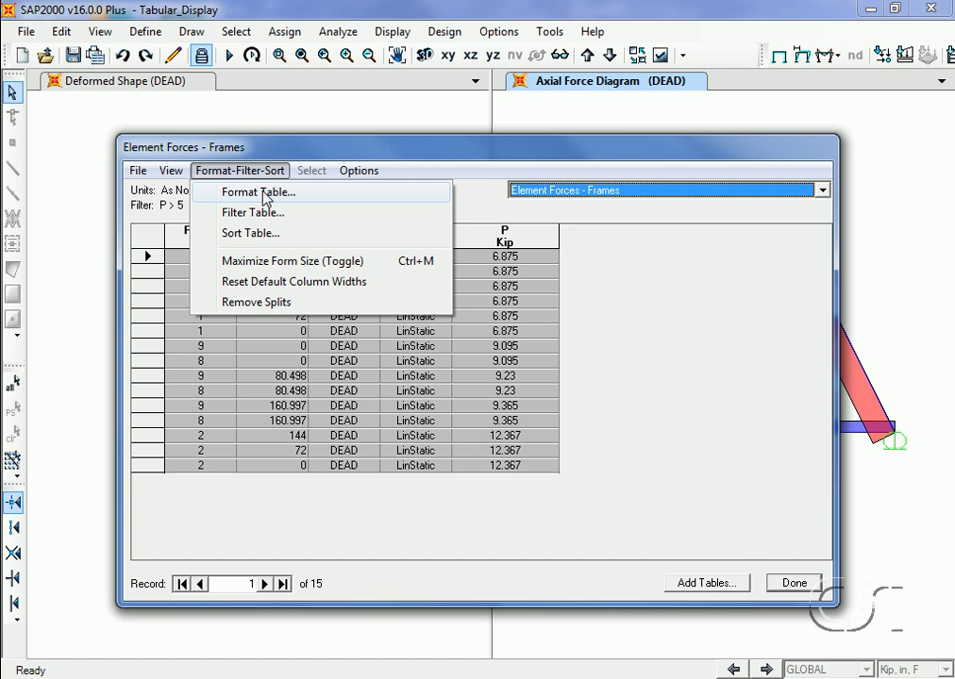
# Save the table's format settings to 'Table formats.fmt' in the Model folder
pyautogui.click(261, 193)
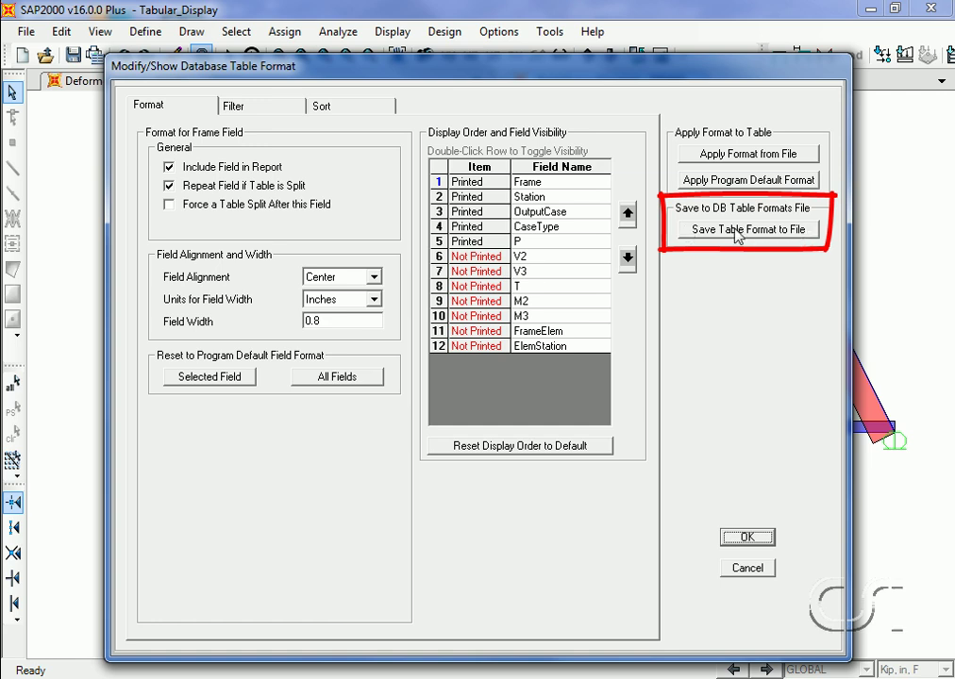
pyautogui.click(734, 236)
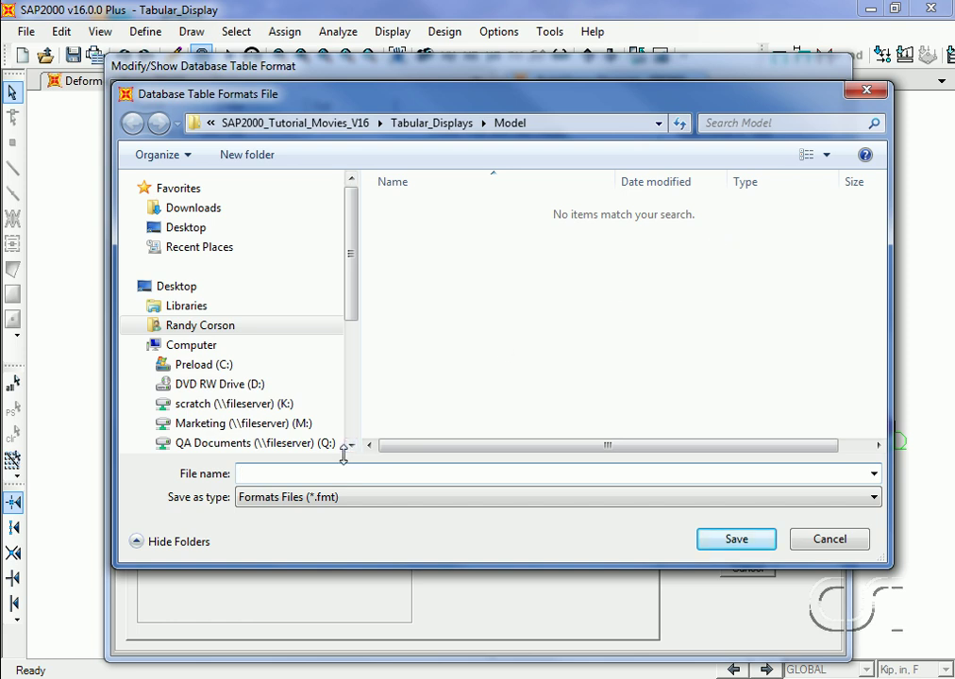
pyautogui.write('Table formats')
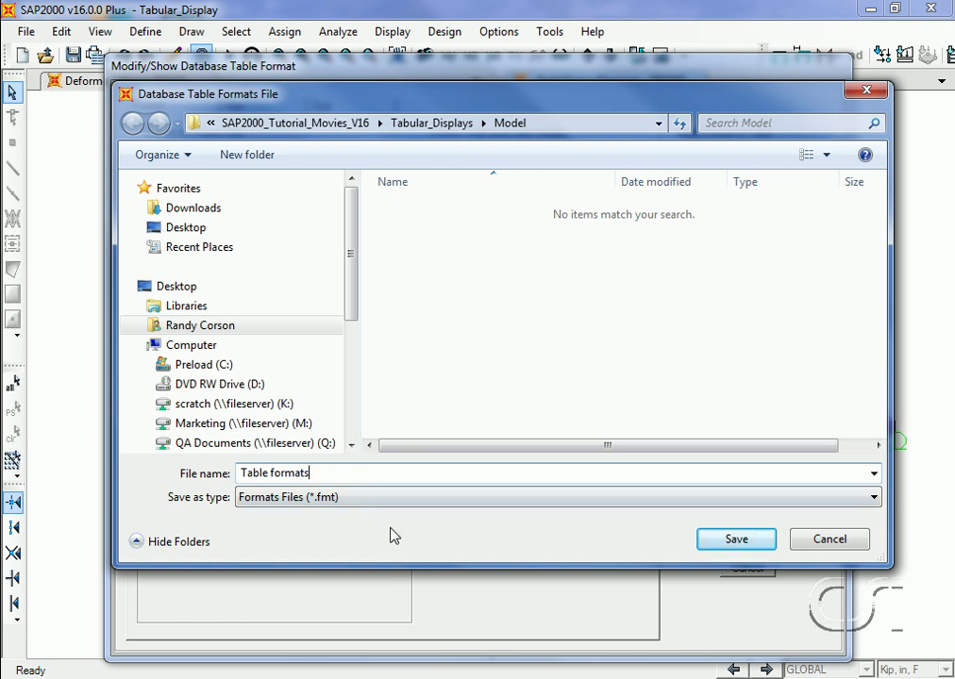
pyautogui.click(737, 543)
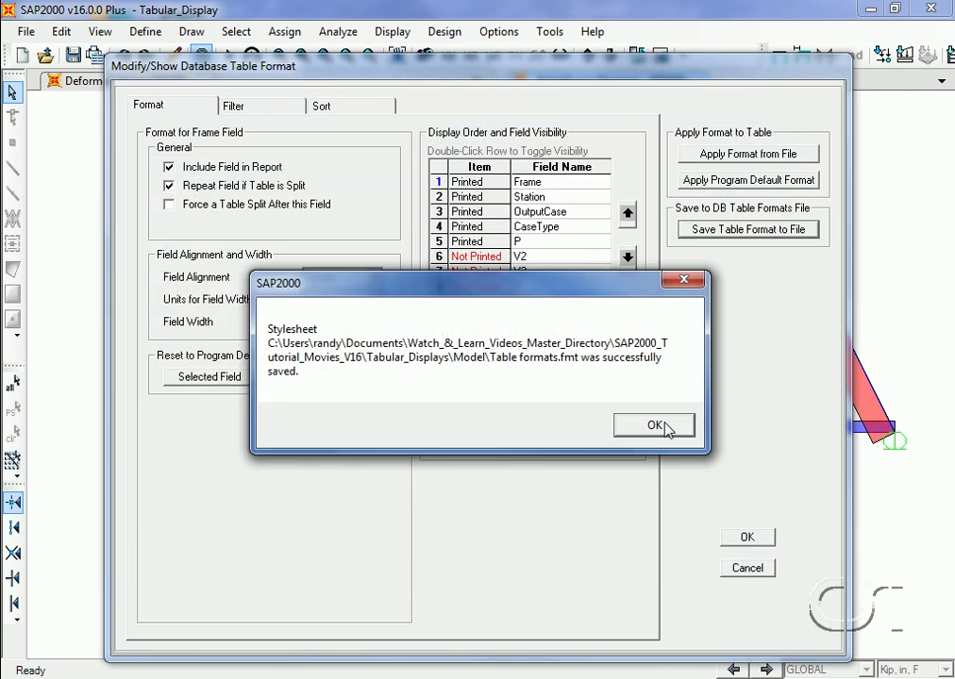
pyautogui.click(656, 425)
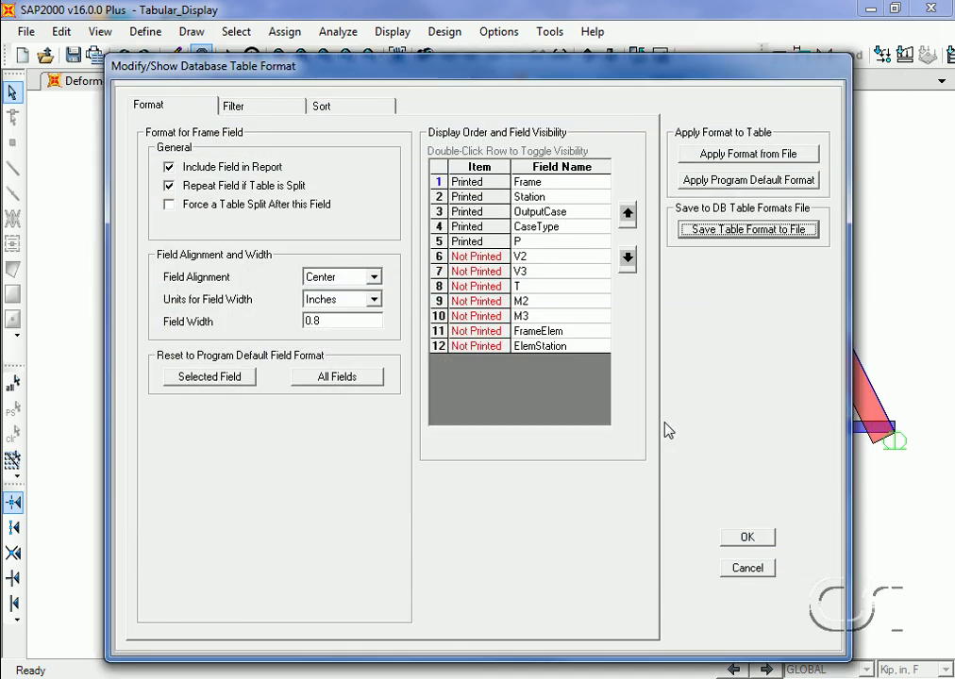
pyautogui.click(745, 538)
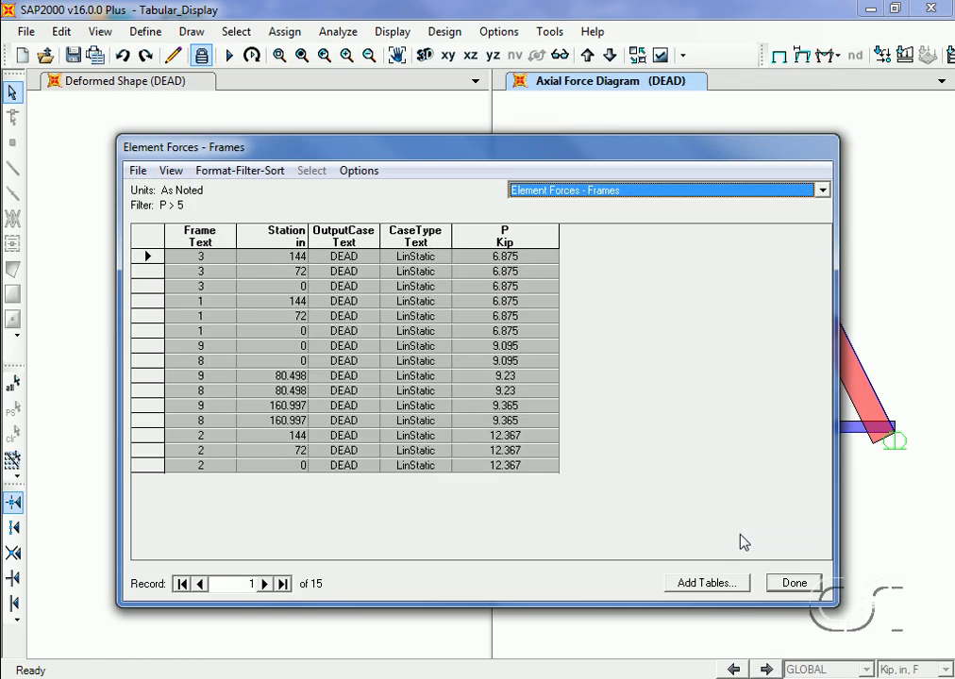
# Close the table and redisplay Element Forces – Frames with all columns and 33 records
pyautogui.click(793, 583)
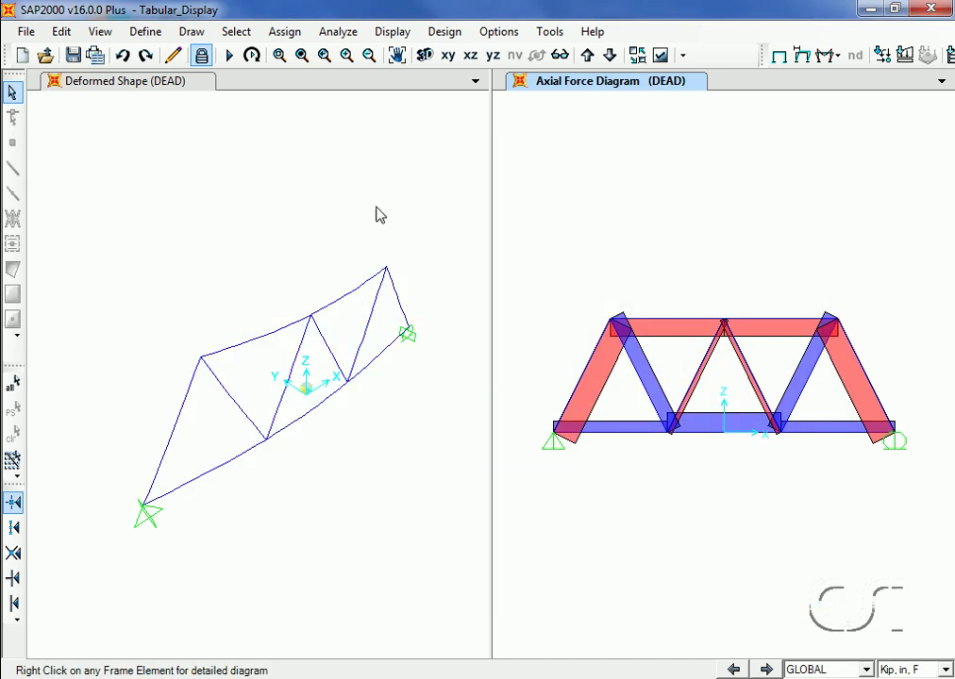
pyautogui.click(392, 34)
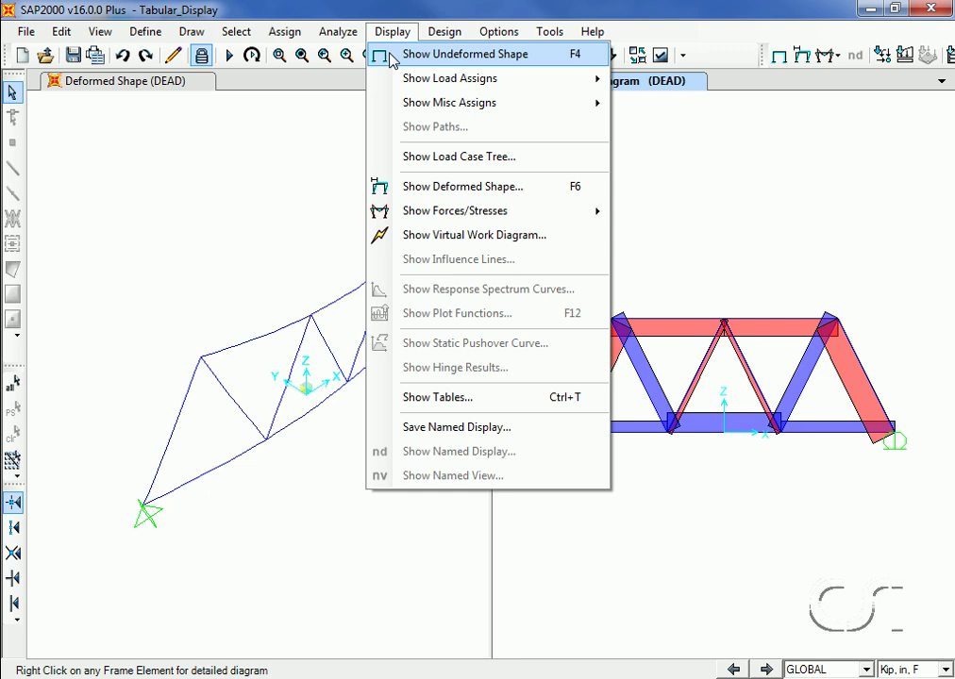
pyautogui.click(493, 399)
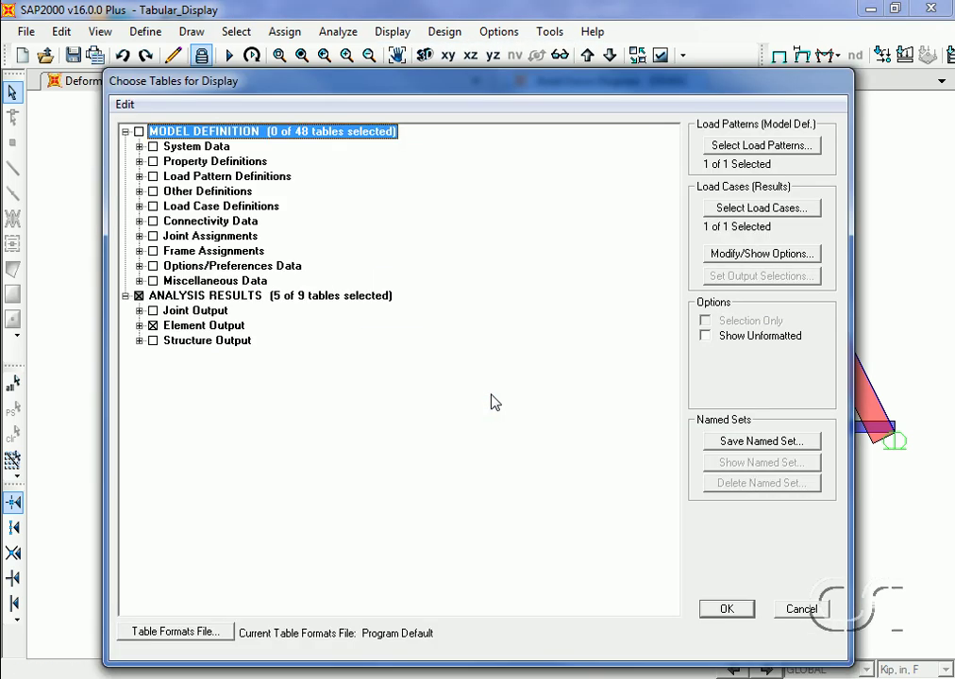
pyautogui.click(722, 612)
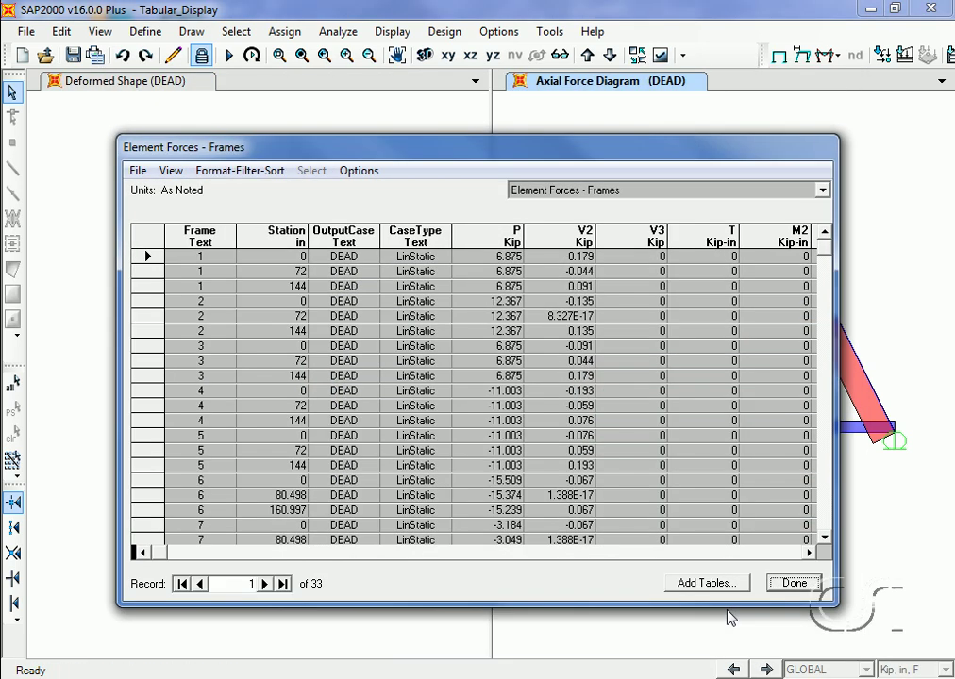
pyautogui.moveTo(477, 206)
pyautogui.mouseDown()
pyautogui.moveTo(661, 256)
pyautogui.moveTo(528, 204)
pyautogui.moveTo(503, 243)
pyautogui.mouseUp()
# Apply the saved Table formats.fmt stylesheet to restore the P > 5 filtered, sorted Element Forces view
pyautogui.click(136, 172)
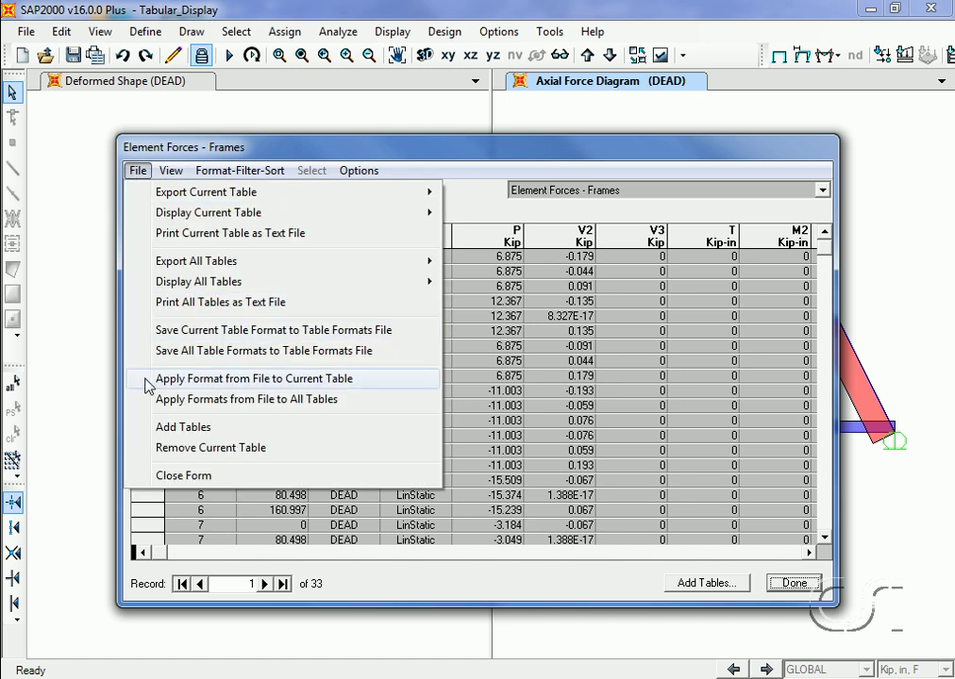
pyautogui.click(324, 380)
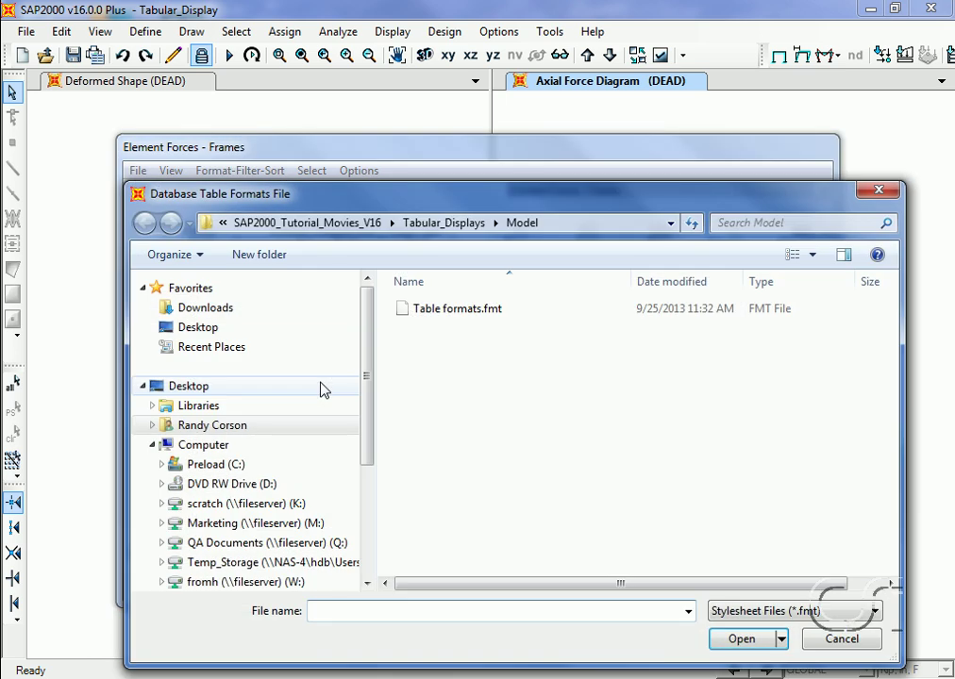
pyautogui.click(453, 312)
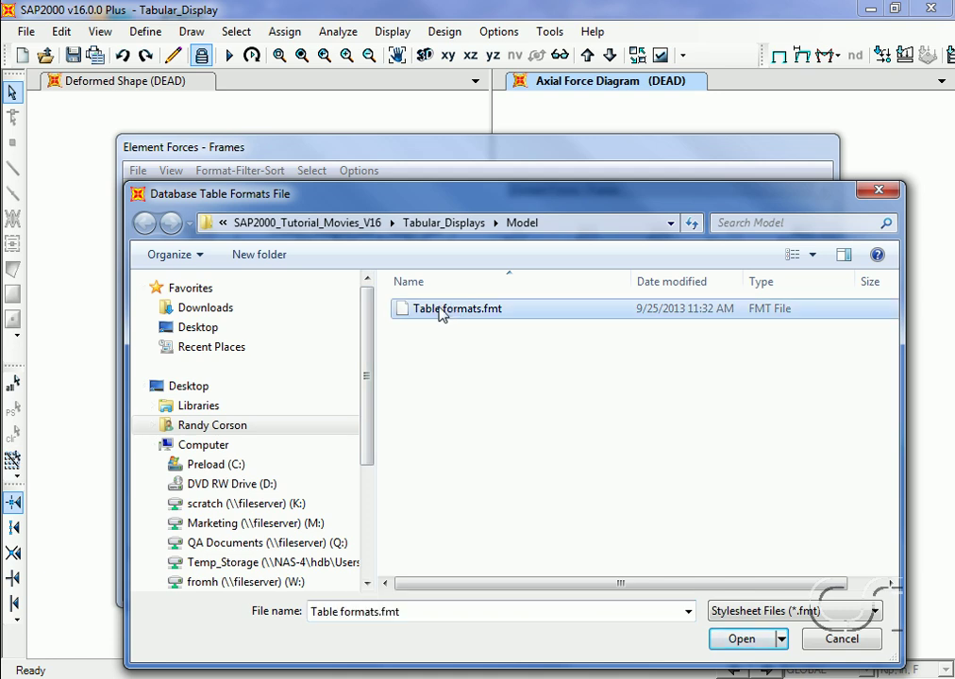
pyautogui.click(747, 638)
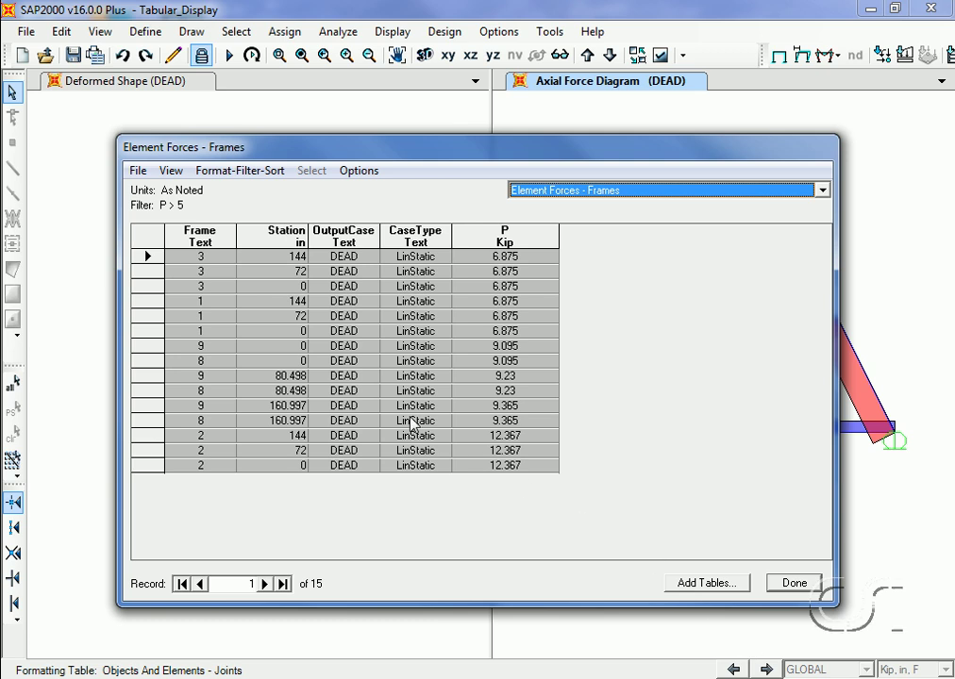
# Export the current Element Forces table to Word as an RTF file named 'table'
pyautogui.click(139, 171)
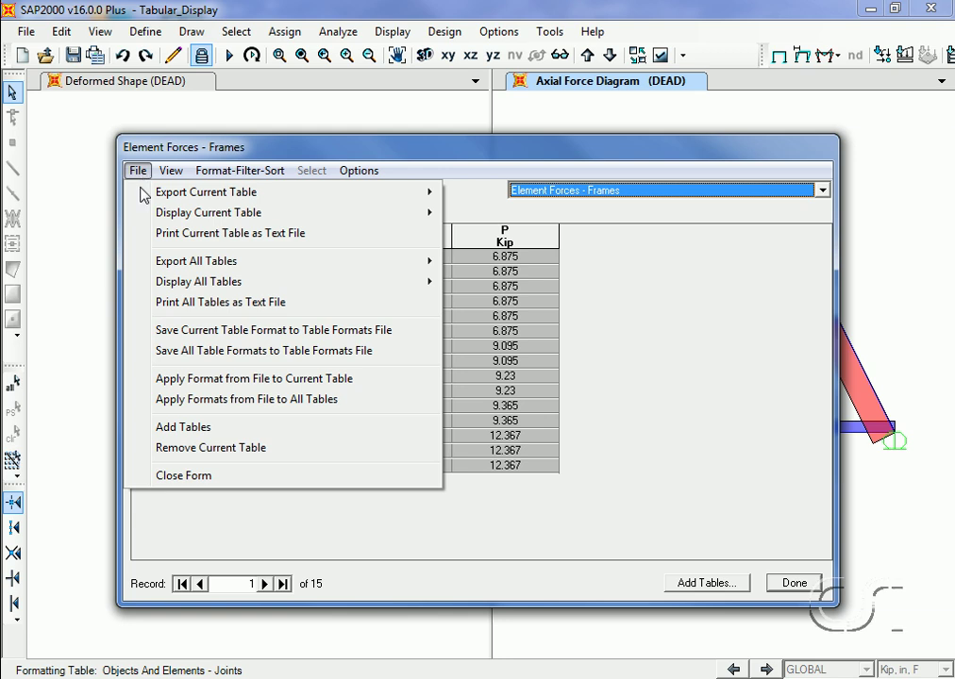
pyautogui.moveTo(208, 212)
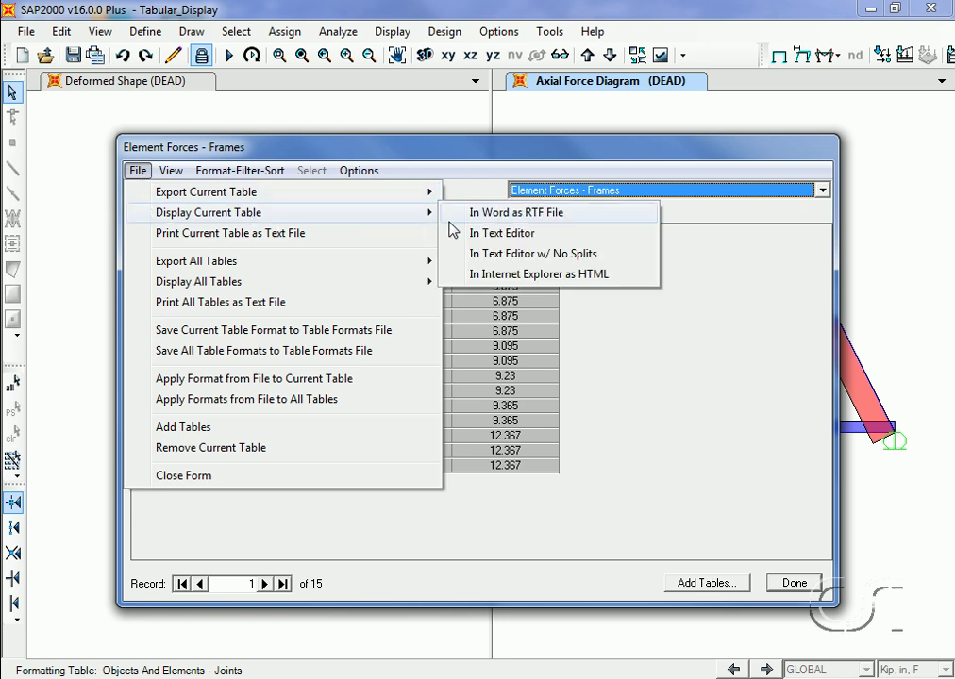
pyautogui.click(525, 224)
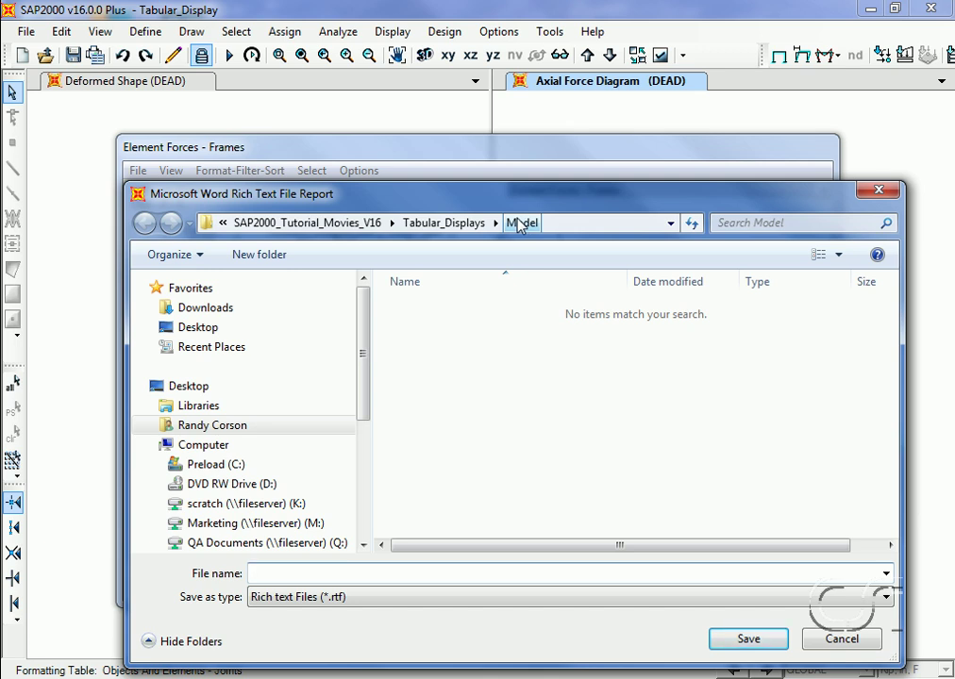
pyautogui.write('table')
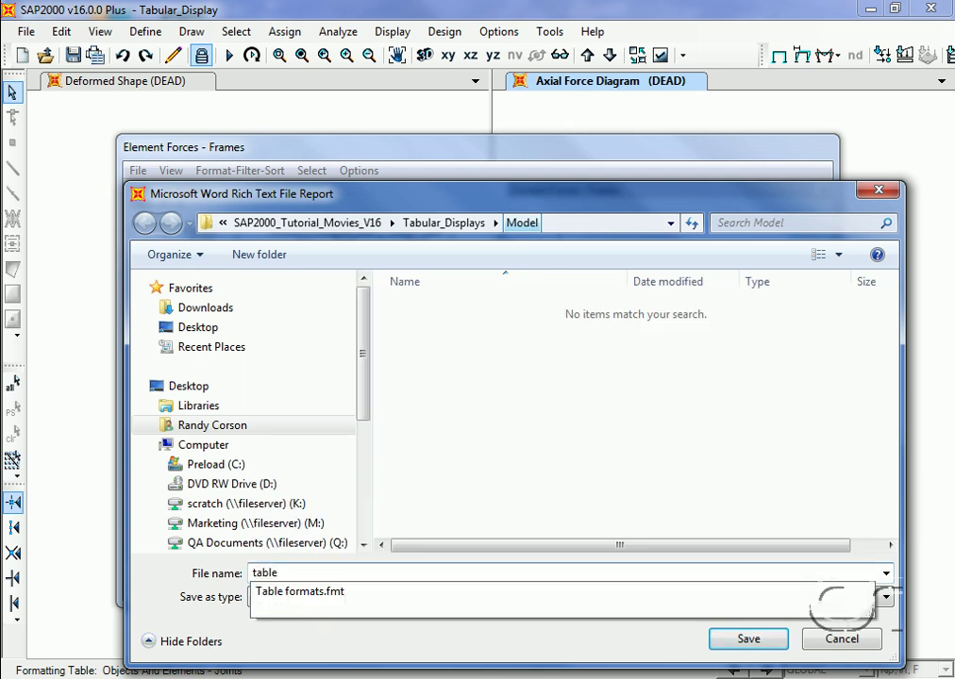
# Save table.rtf, view the 15-row Element Forces report in Word, then close Word
pyautogui.click(746, 640)
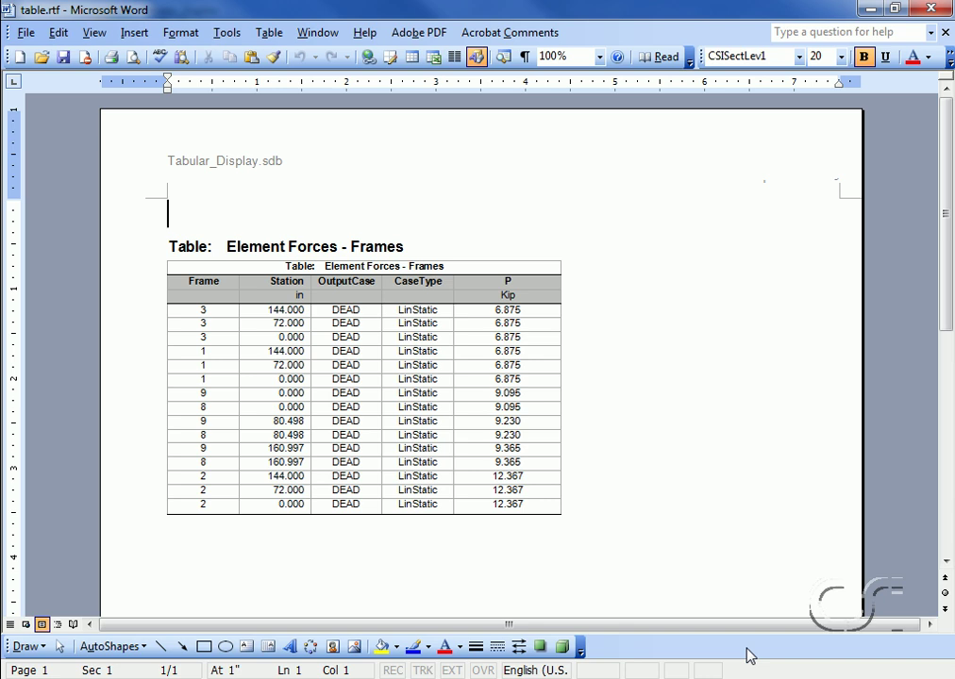
pyautogui.click(930, 9)
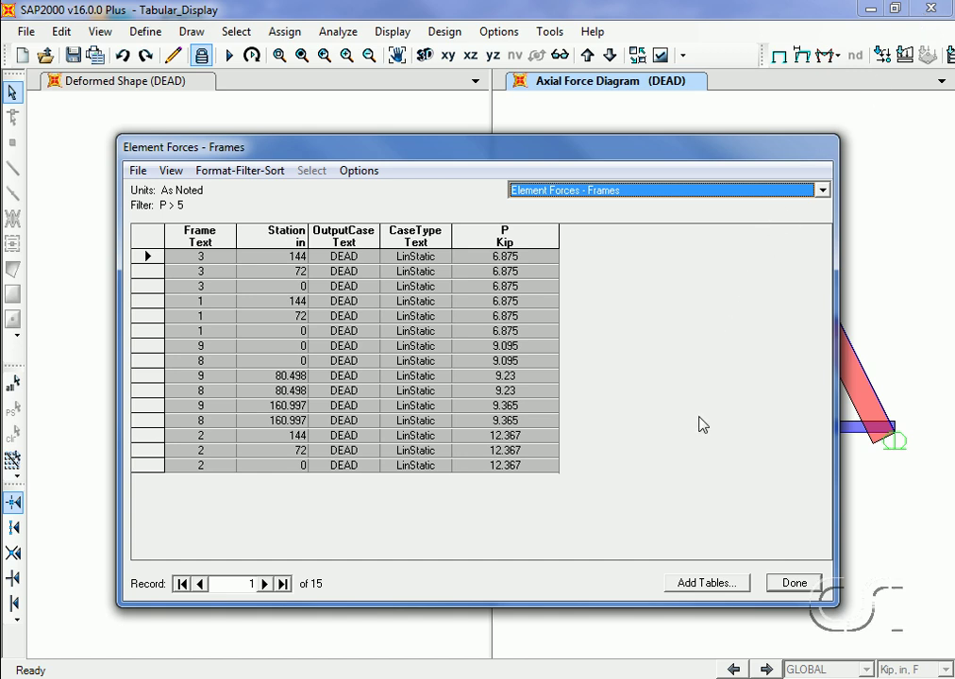
# Swap Analysis Results for the Joint Coordinates table and display its seven joints
pyautogui.click(703, 584)
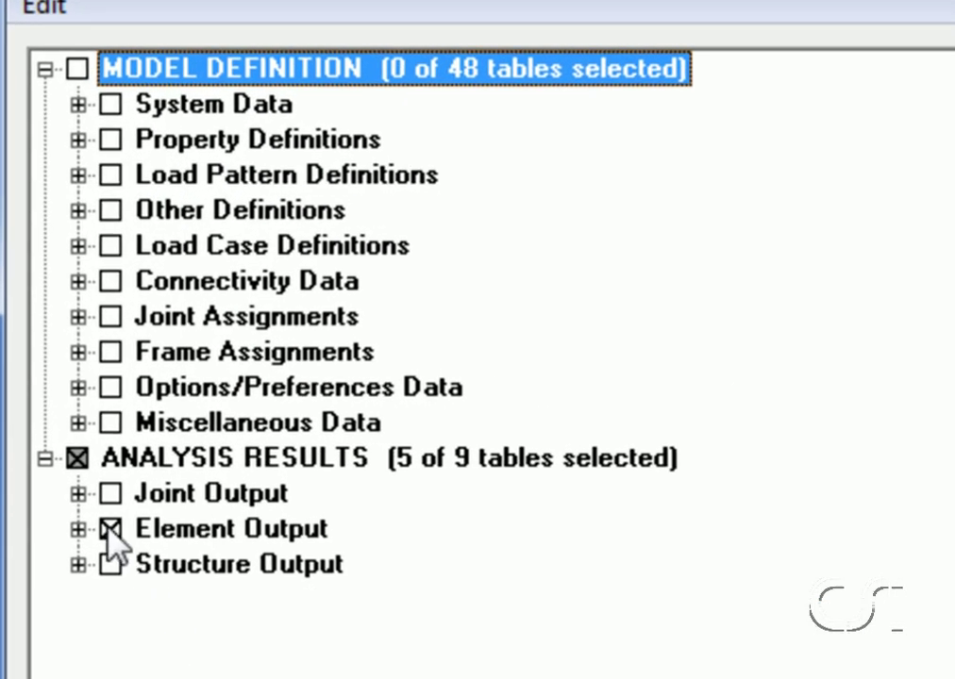
pyautogui.click(70, 461)
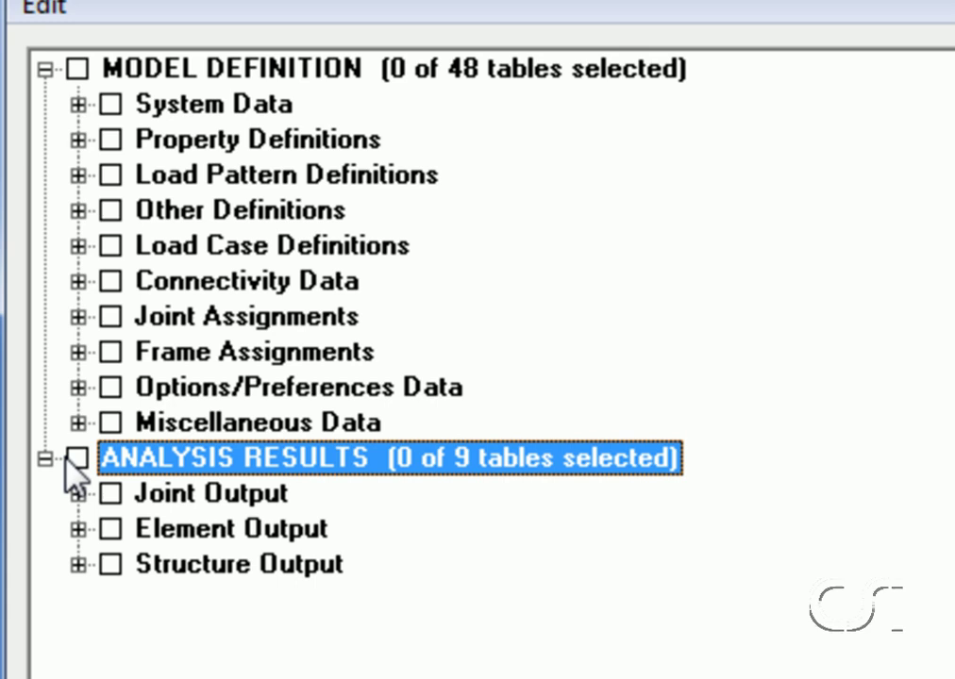
pyautogui.click(78, 281)
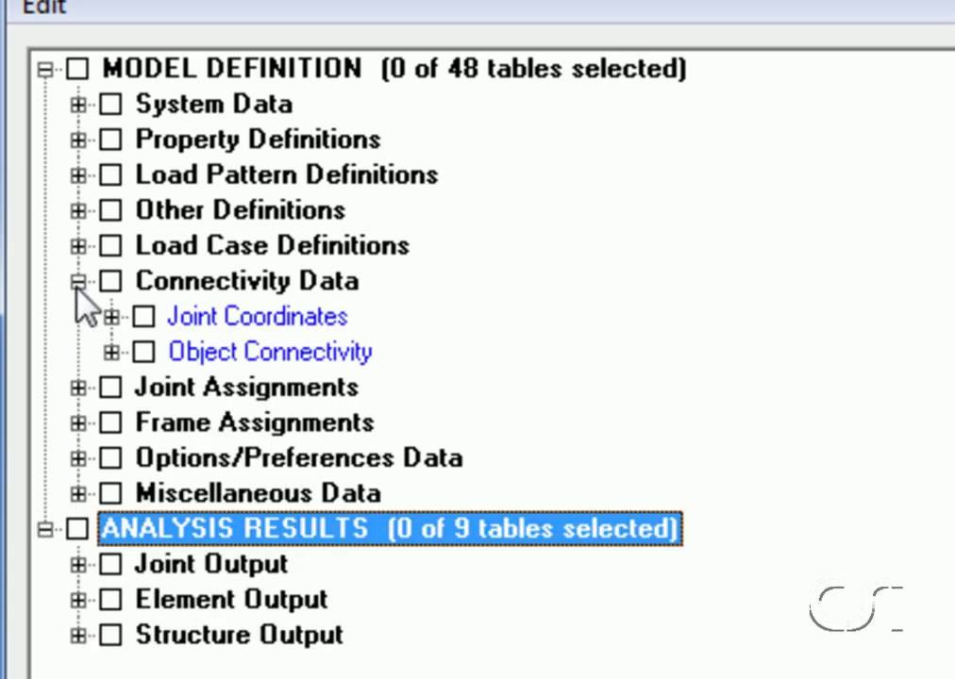
pyautogui.click(143, 317)
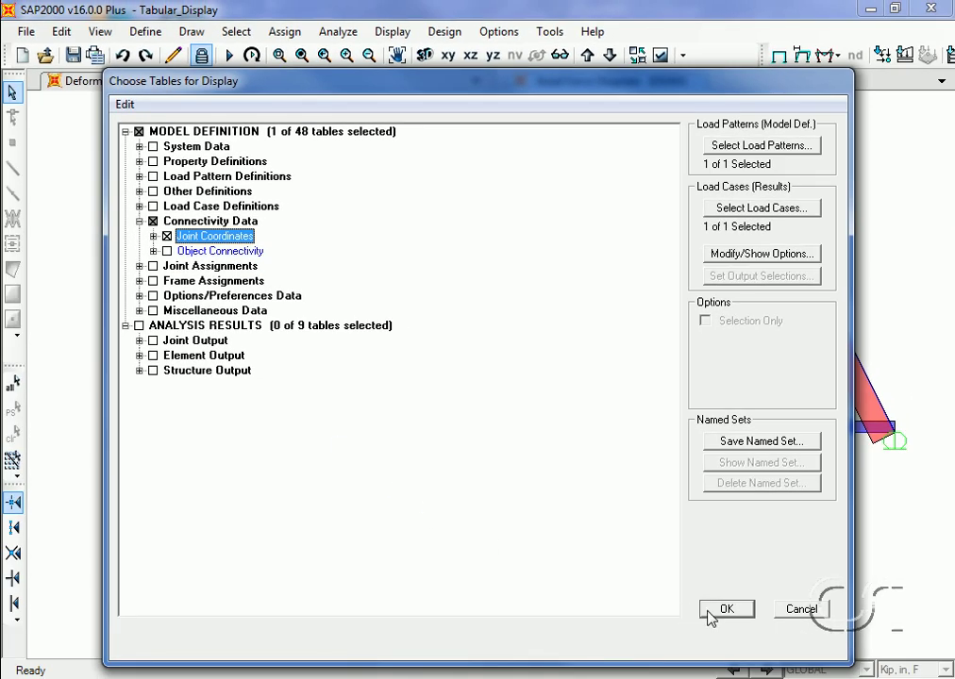
pyautogui.click(713, 610)
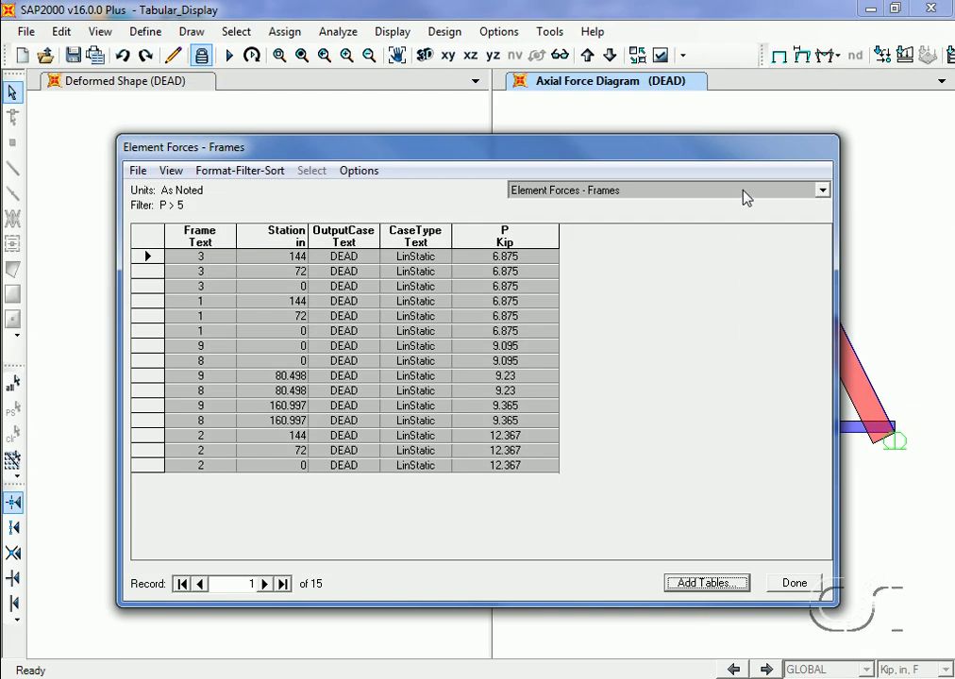
pyautogui.click(743, 190)
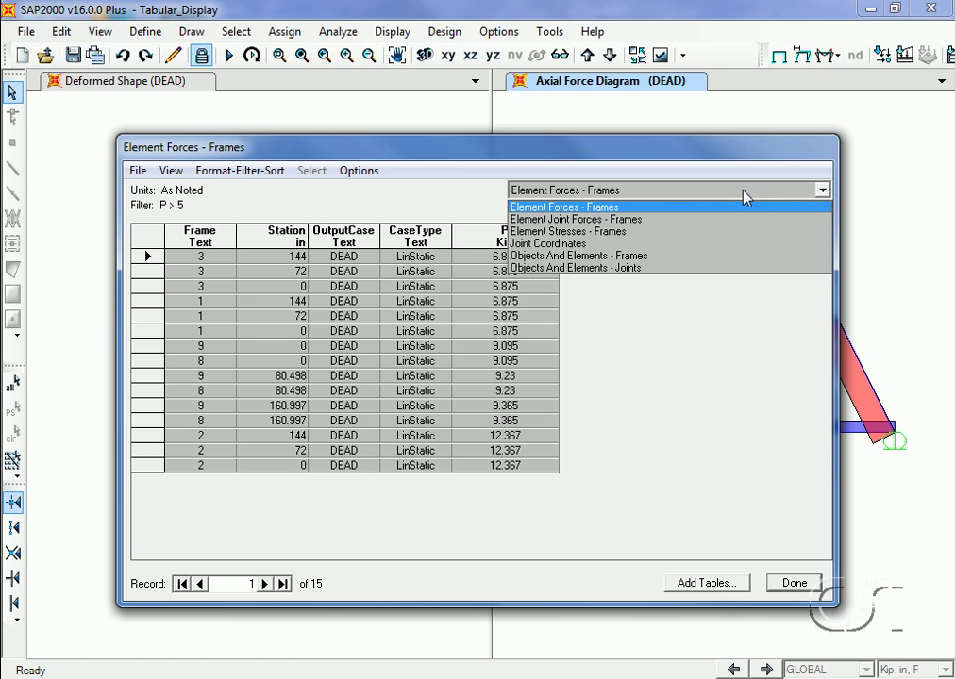
pyautogui.click(721, 244)
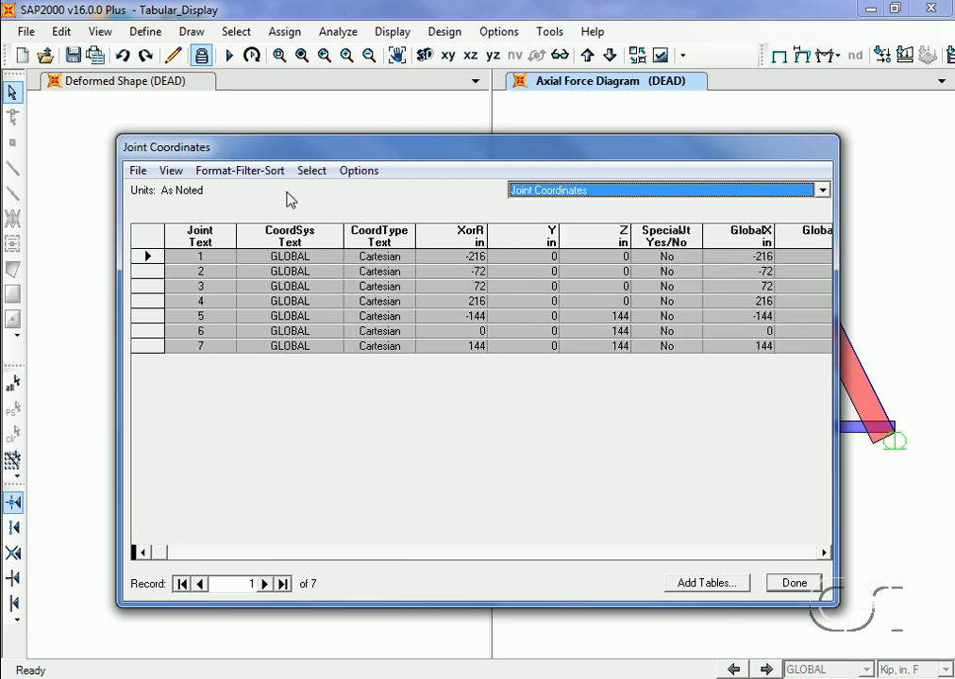
# Quick-filter Joint Coordinates to XorR between -200 and 200, leaving joints 2, 3, 5, 6, 7
pyautogui.click(265, 174)
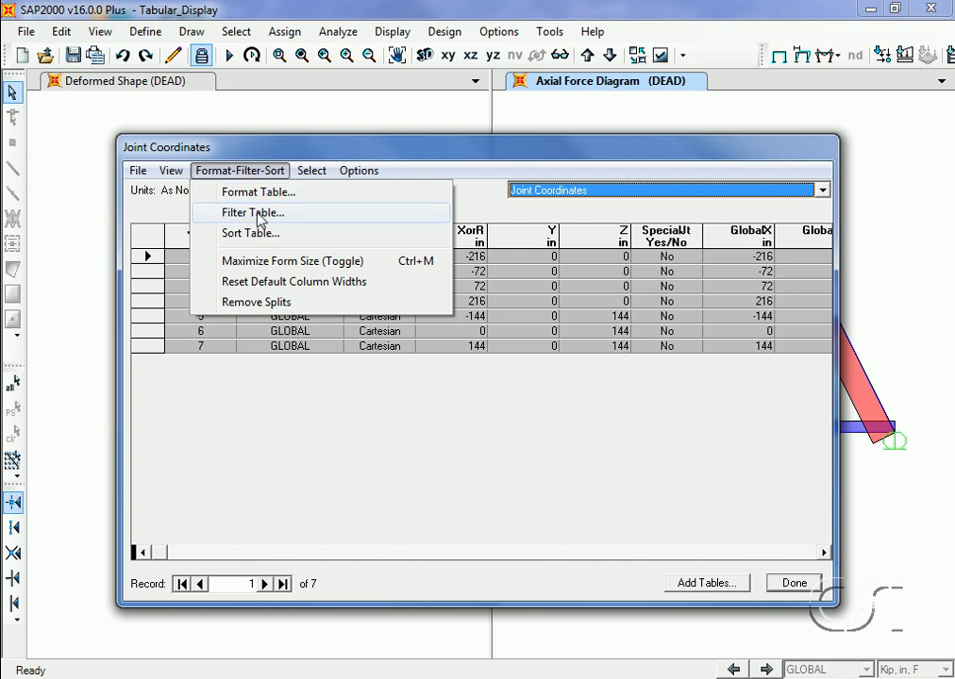
pyautogui.click(260, 215)
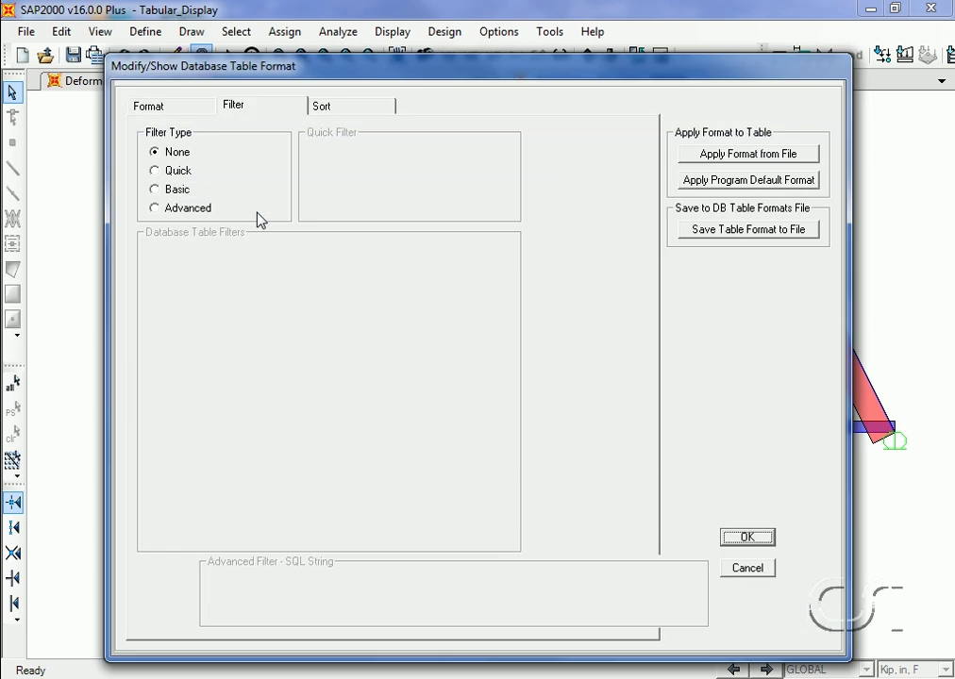
pyautogui.click(177, 170)
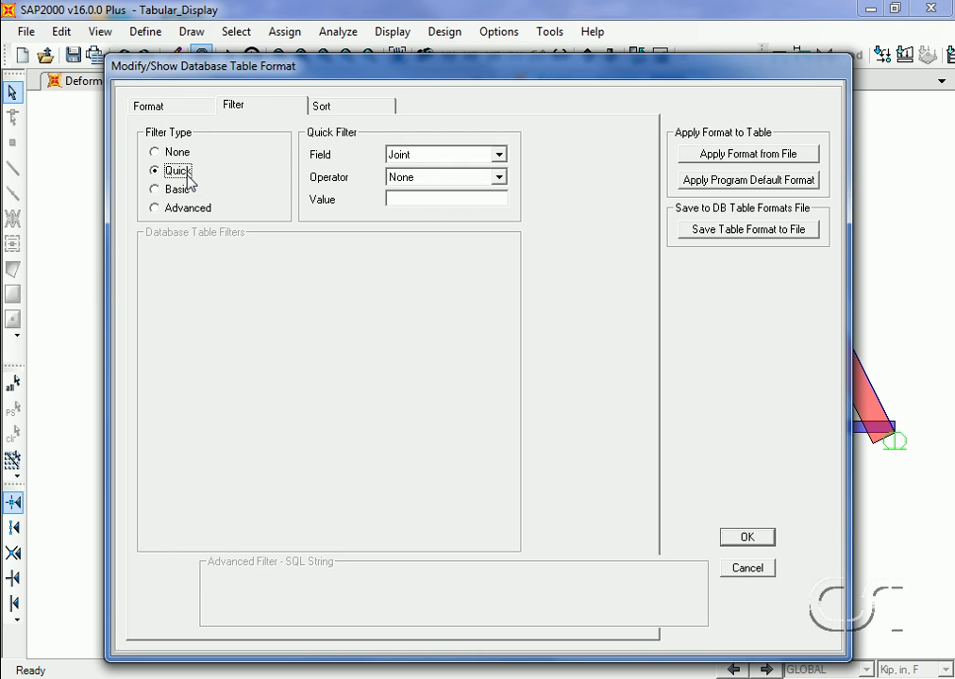
pyautogui.click(497, 156)
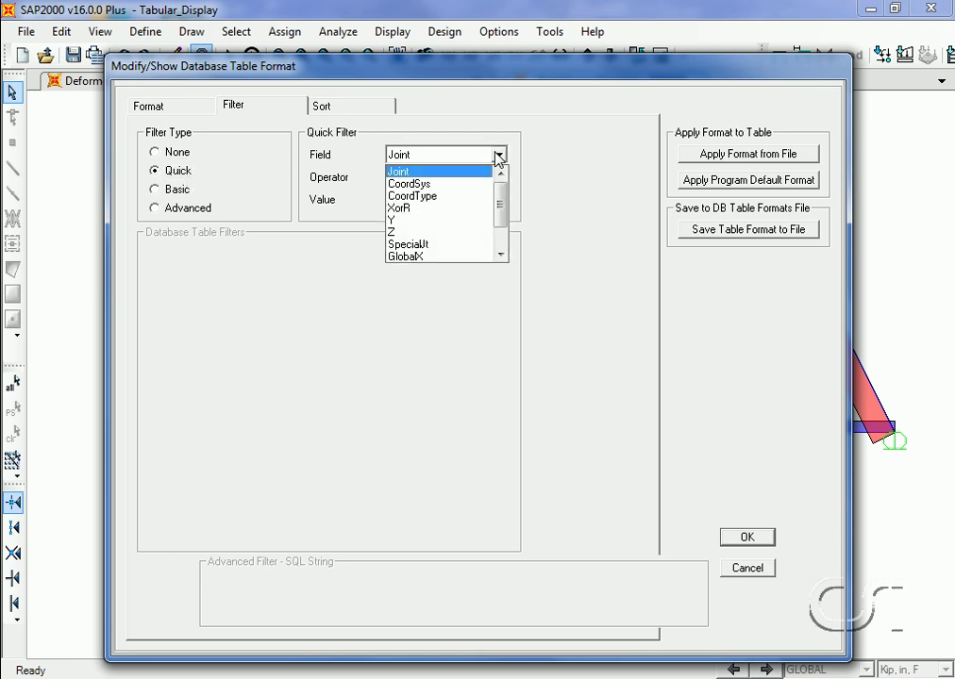
pyautogui.click(392, 208)
pyautogui.click(425, 181)
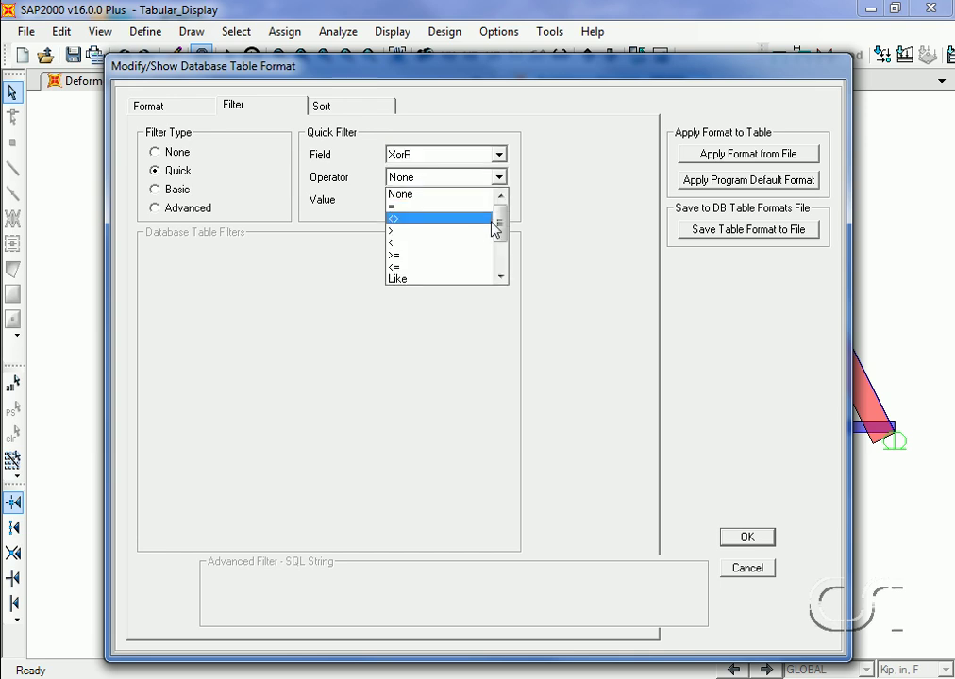
pyautogui.moveTo(497, 224); pyautogui.dragTo(499, 251)
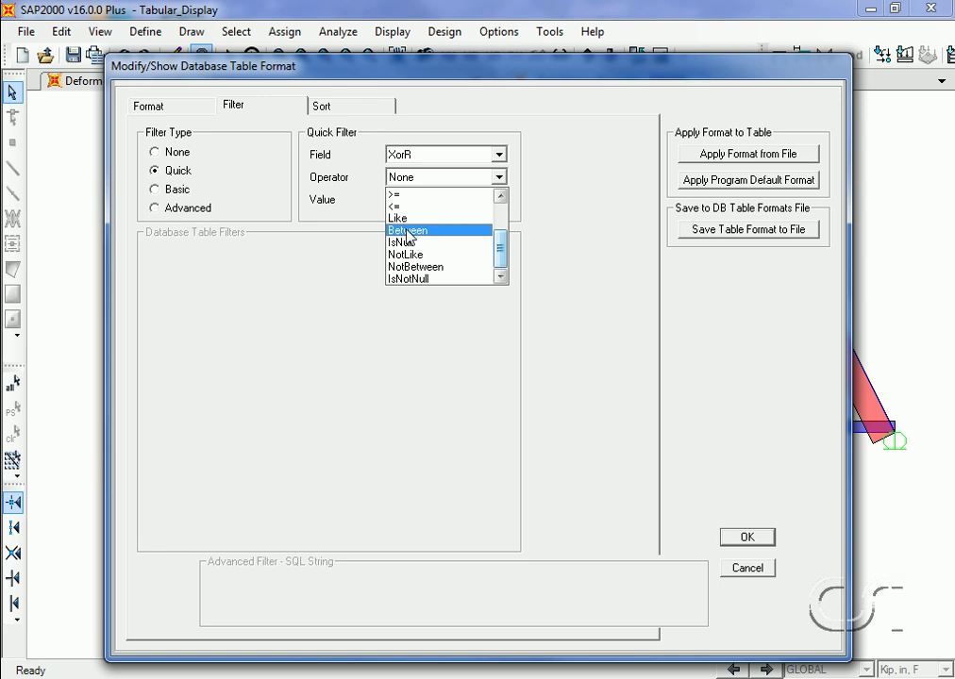
pyautogui.click(430, 236)
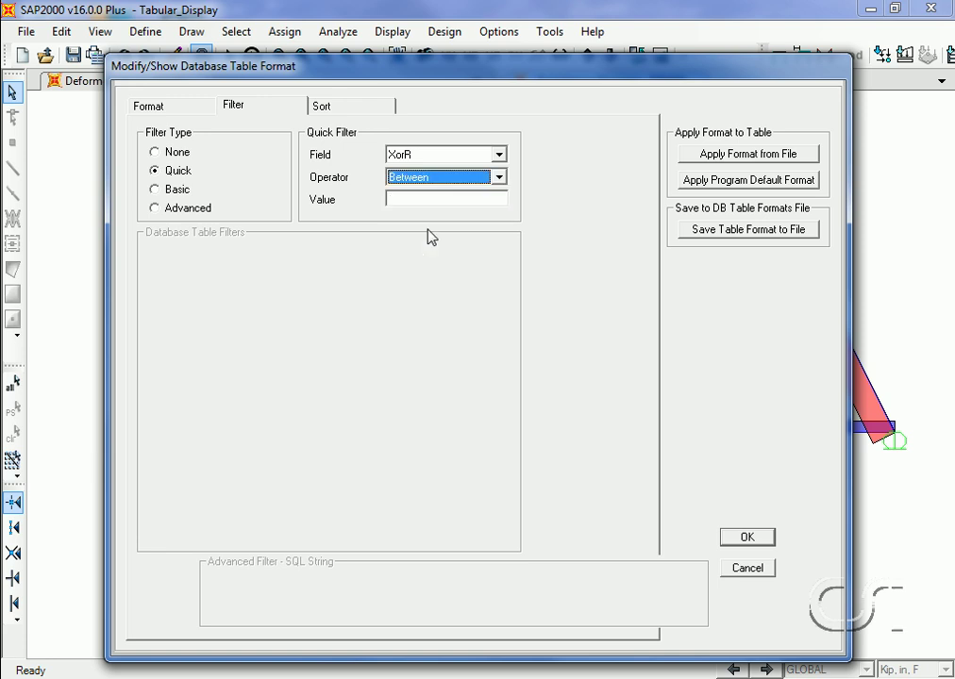
pyautogui.click(426, 199)
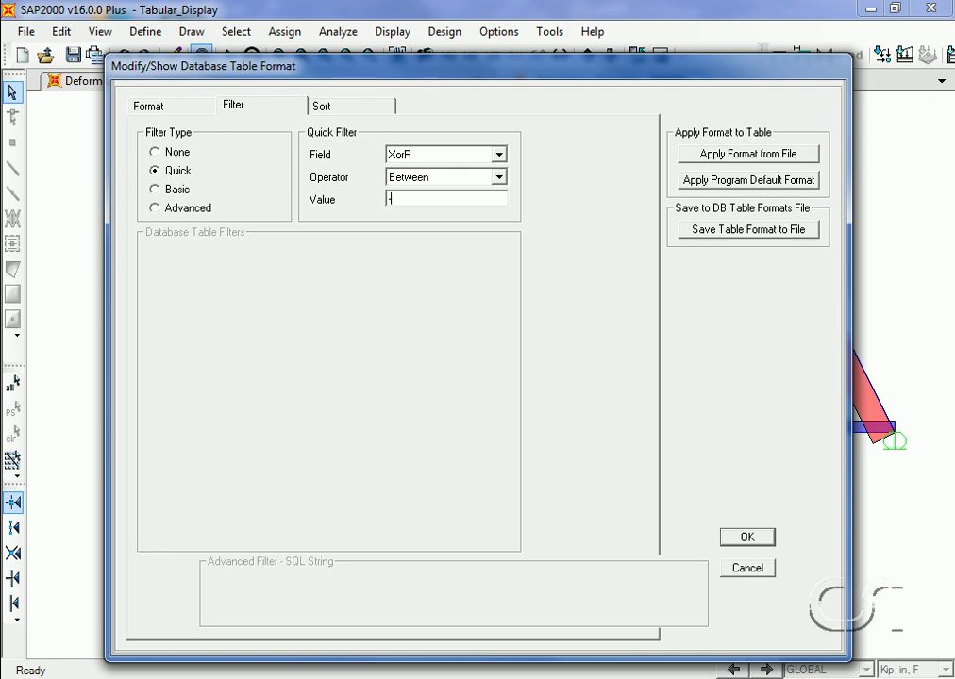
pyautogui.write('-2')
pyautogui.write('00 and 200')
pyautogui.click(742, 543)
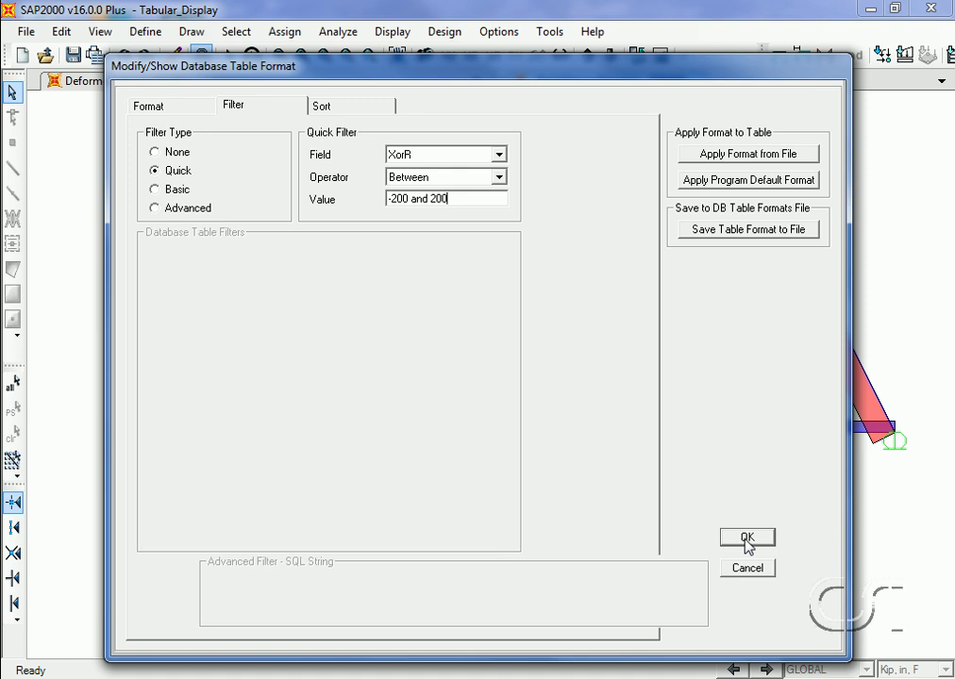
pyautogui.click(746, 539)
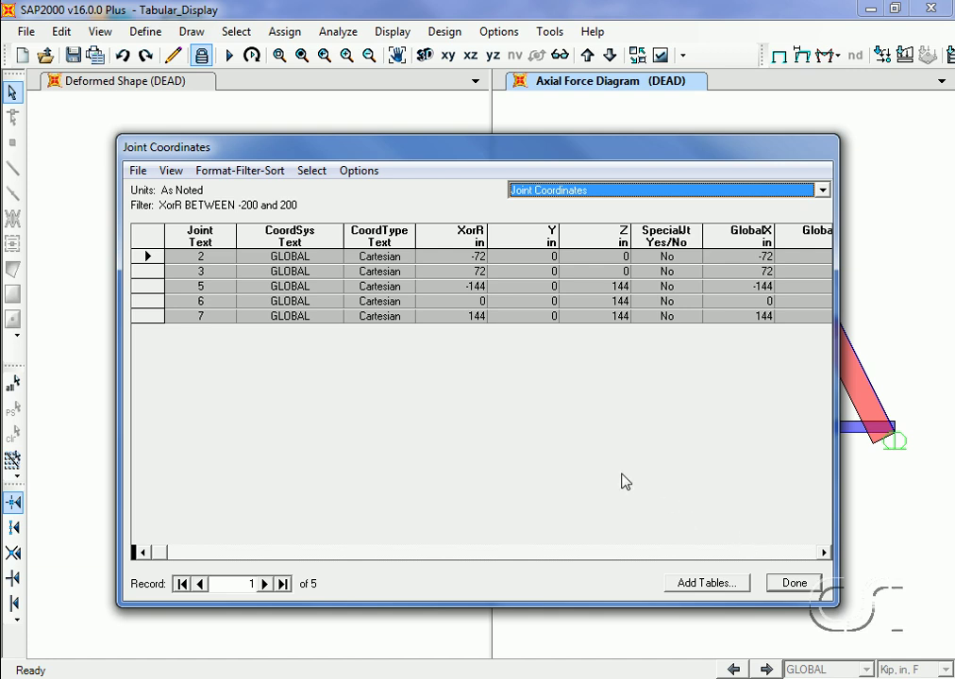
# Format Joint Coordinates to repeat CoordSys when split and force a split after SpecialJt
pyautogui.click(262, 171)
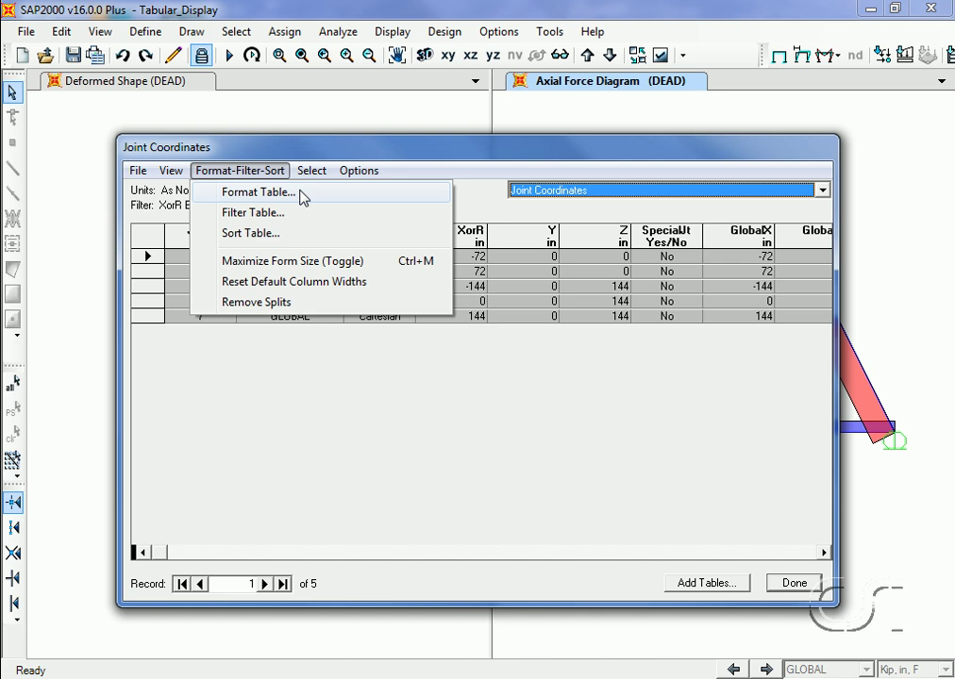
pyautogui.click(301, 195)
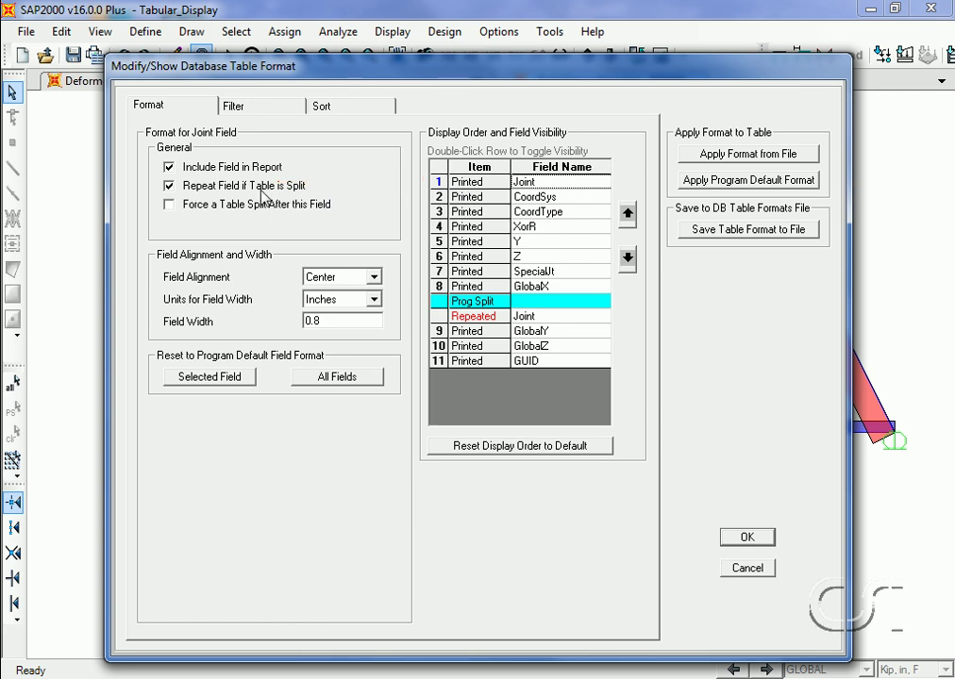
pyautogui.click(467, 204)
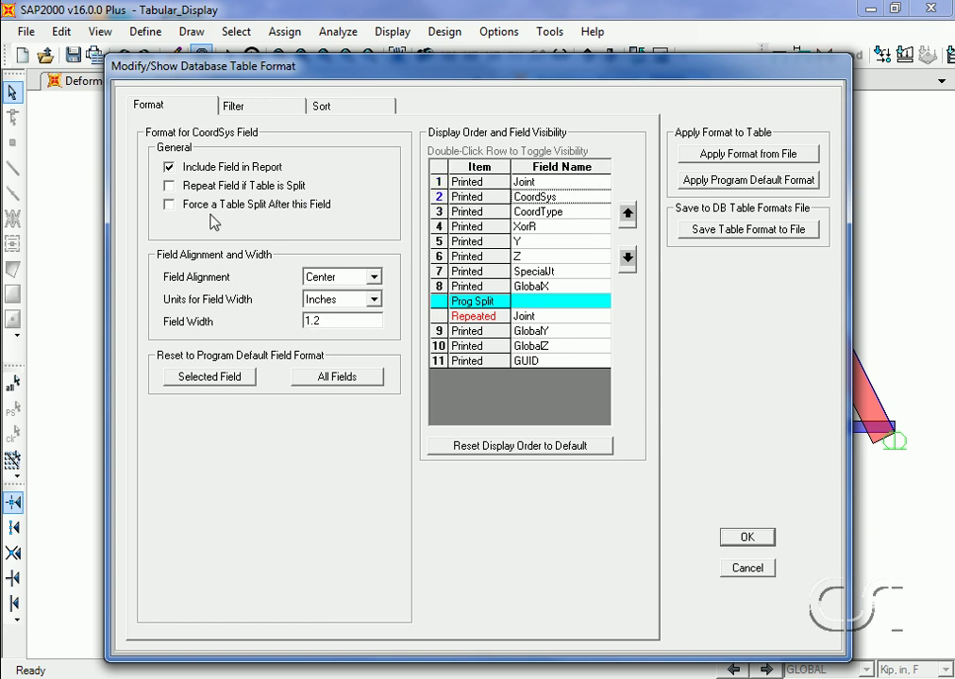
pyautogui.click(200, 188)
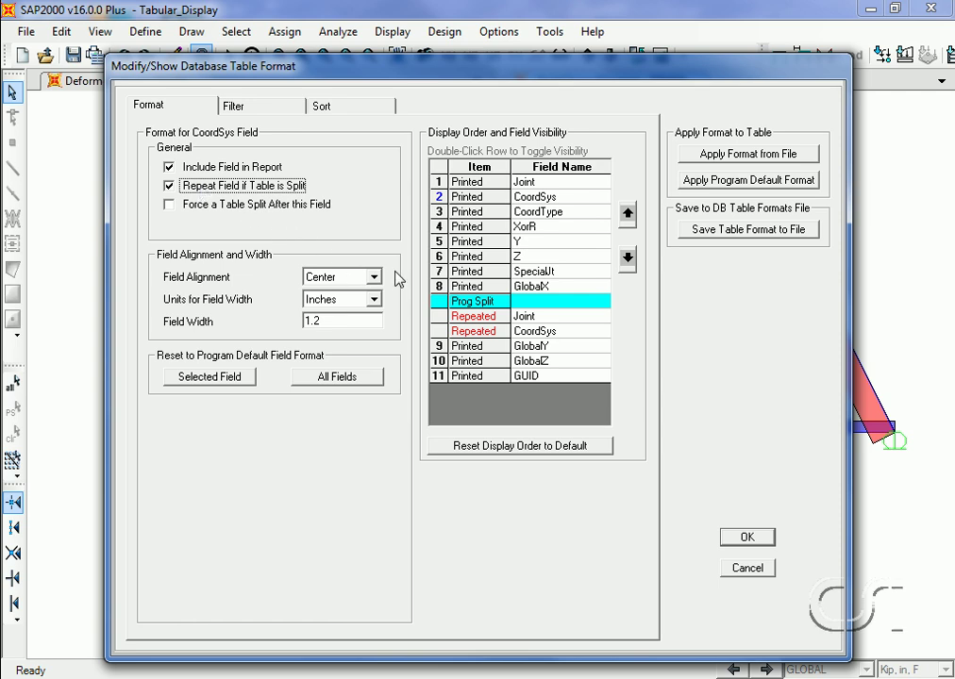
pyautogui.click(436, 273)
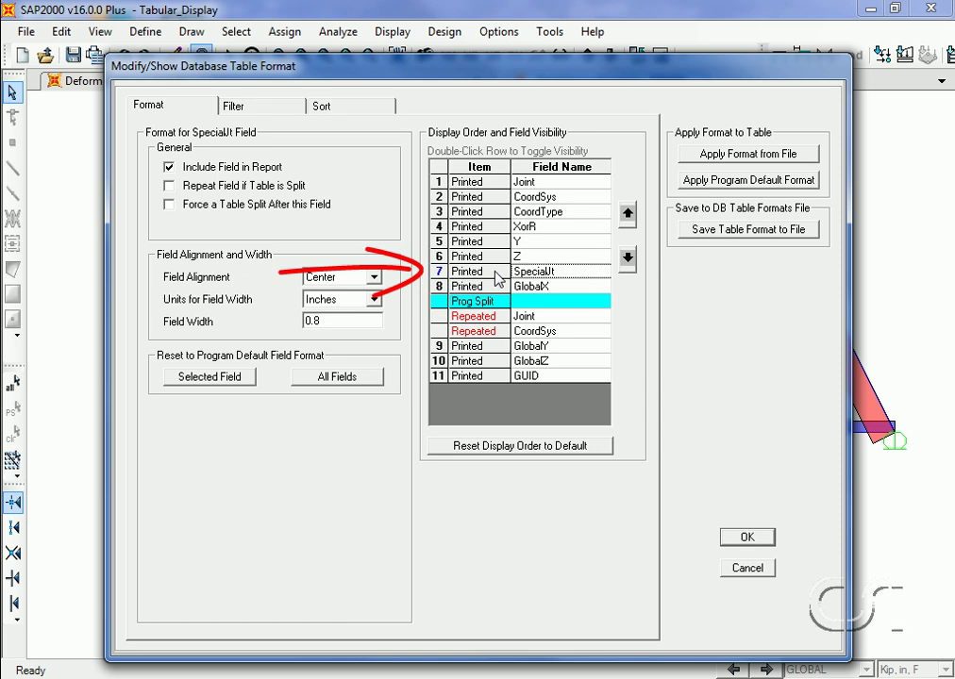
pyautogui.click(170, 208)
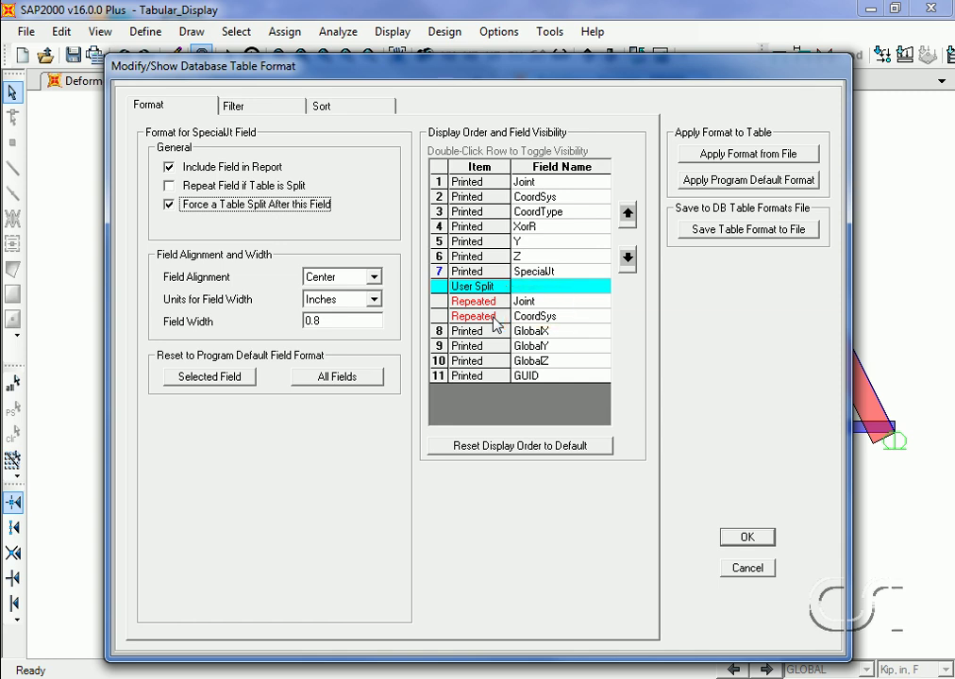
pyautogui.click(748, 539)
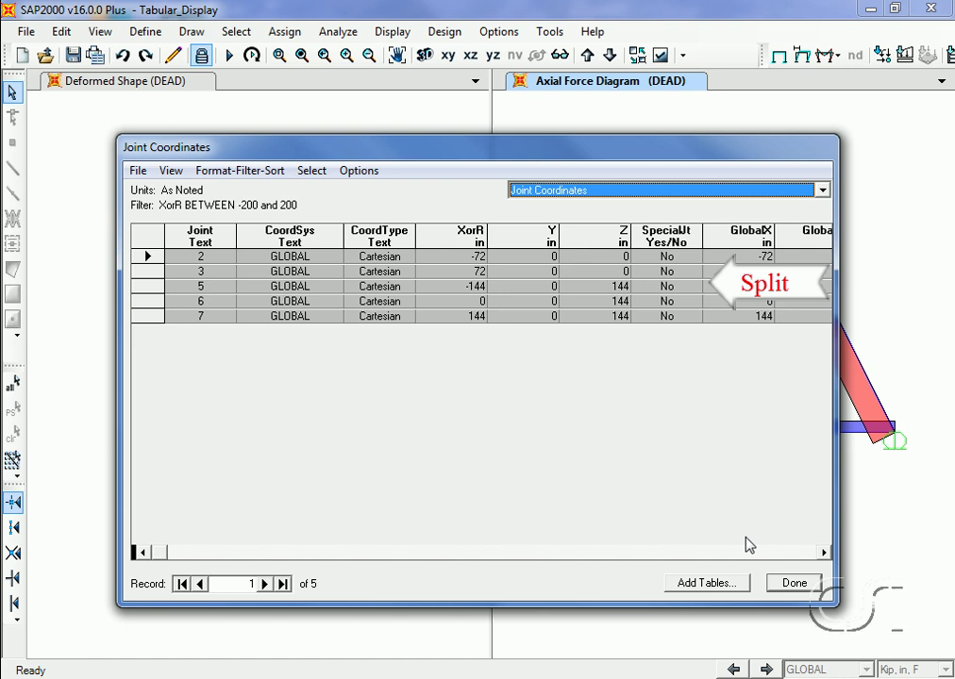
# Export the filtered Joint Coordinates table to Word as table.rtf, split into Part 1 and Part 2
pyautogui.click(137, 172)
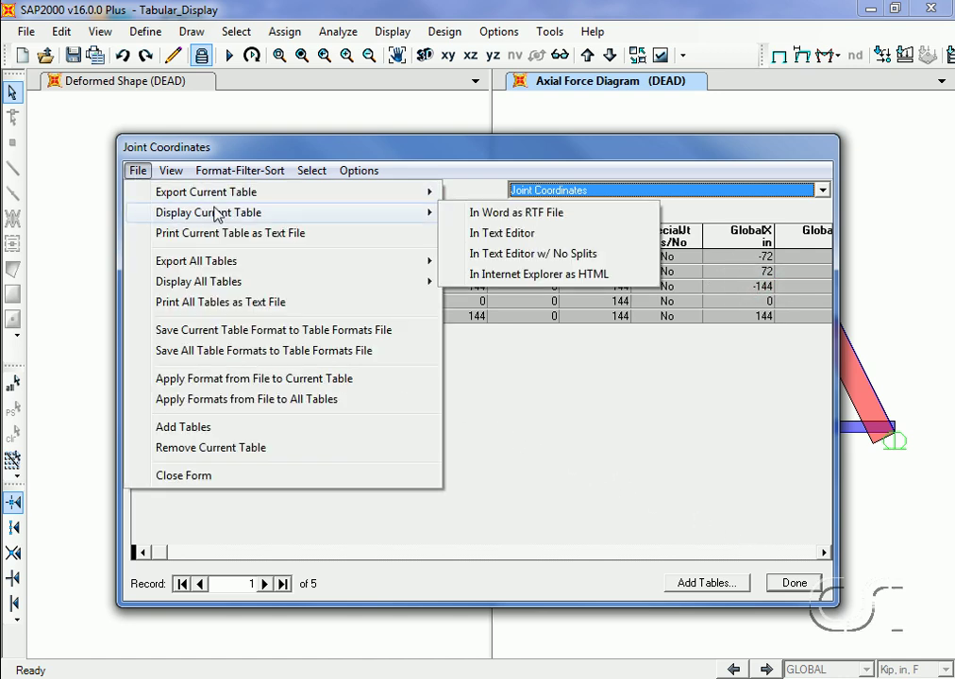
pyautogui.moveTo(209, 212)
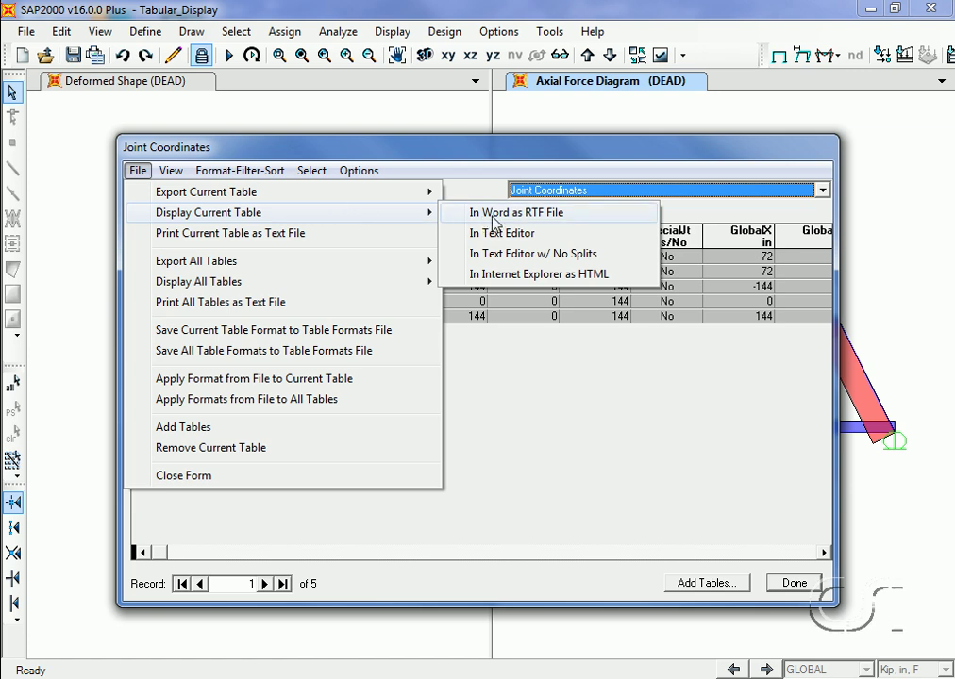
pyautogui.click(495, 222)
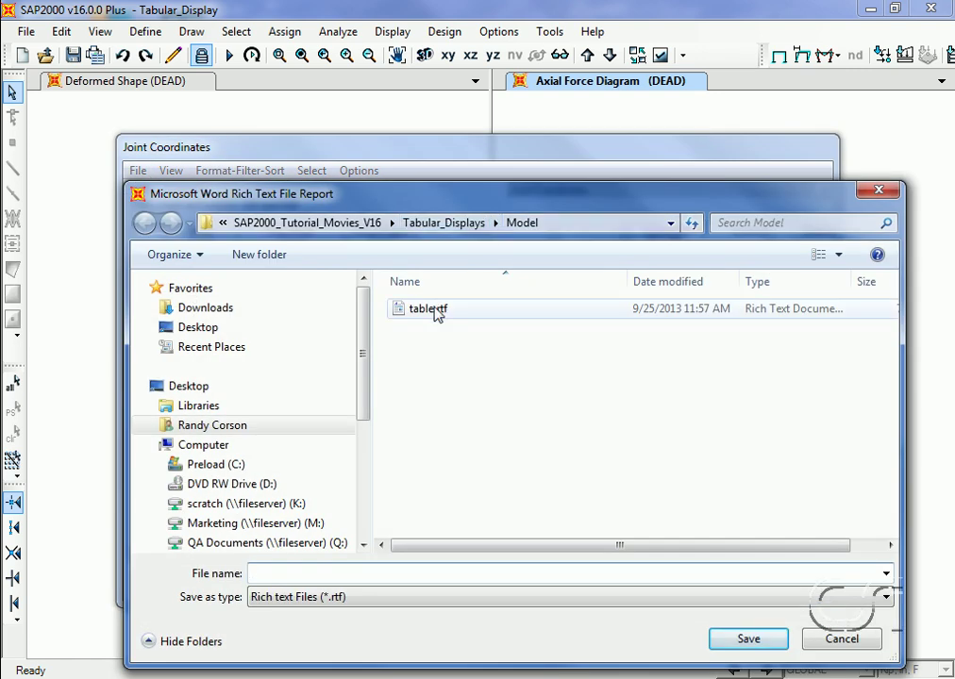
pyautogui.click(430, 308)
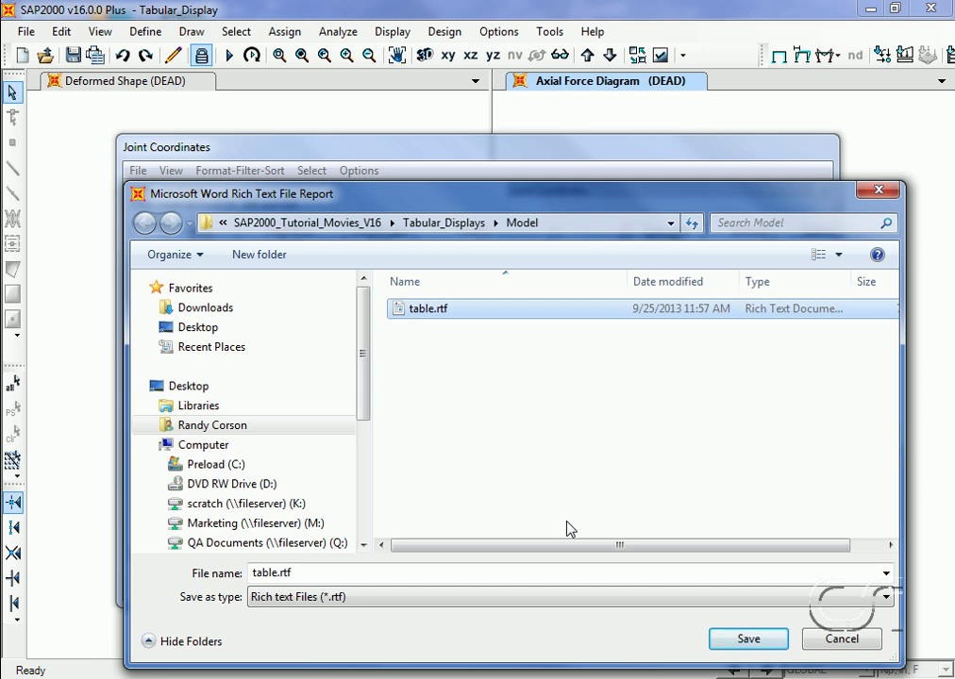
pyautogui.click(748, 639)
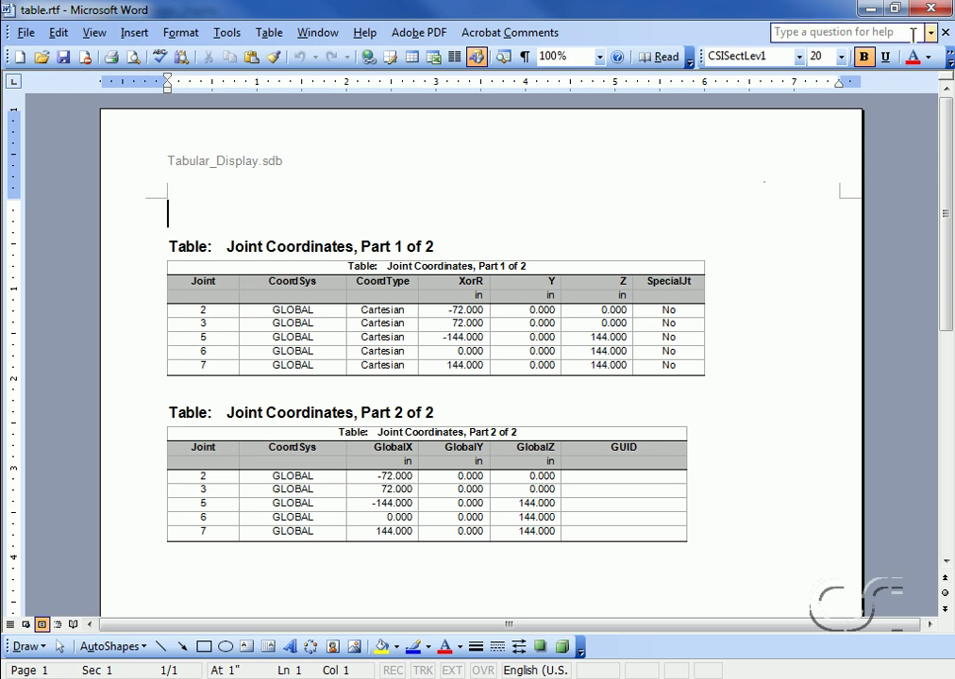
# Close Word after reviewing the split Joint Coordinates report
pyautogui.click(931, 10)
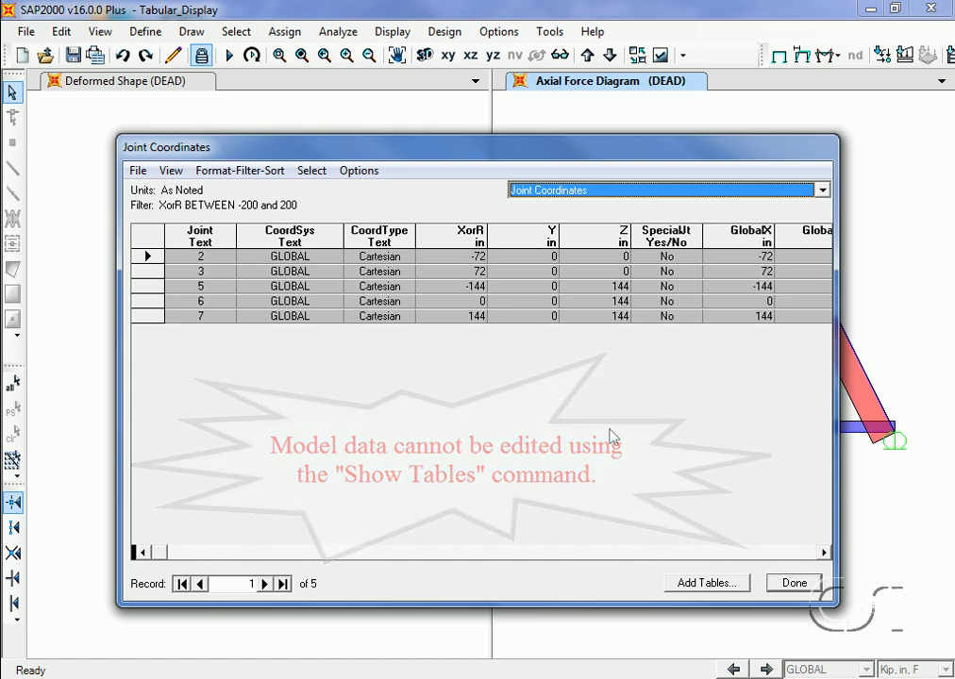
# Close the Joint Coordinates table window with Done and open the Edit menu
pyautogui.click(794, 584)
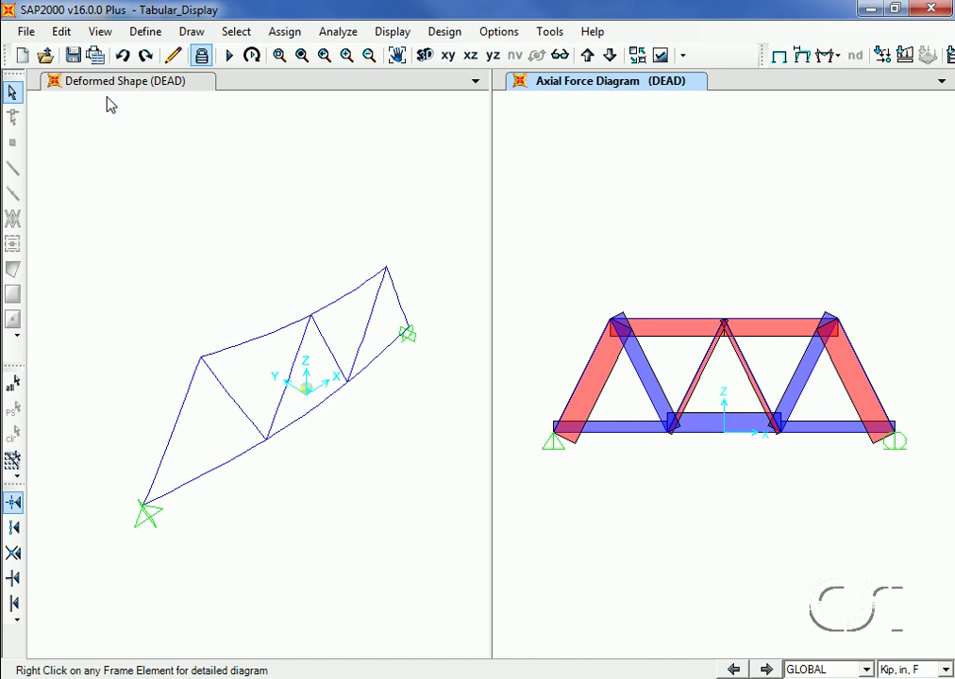
pyautogui.click(62, 33)
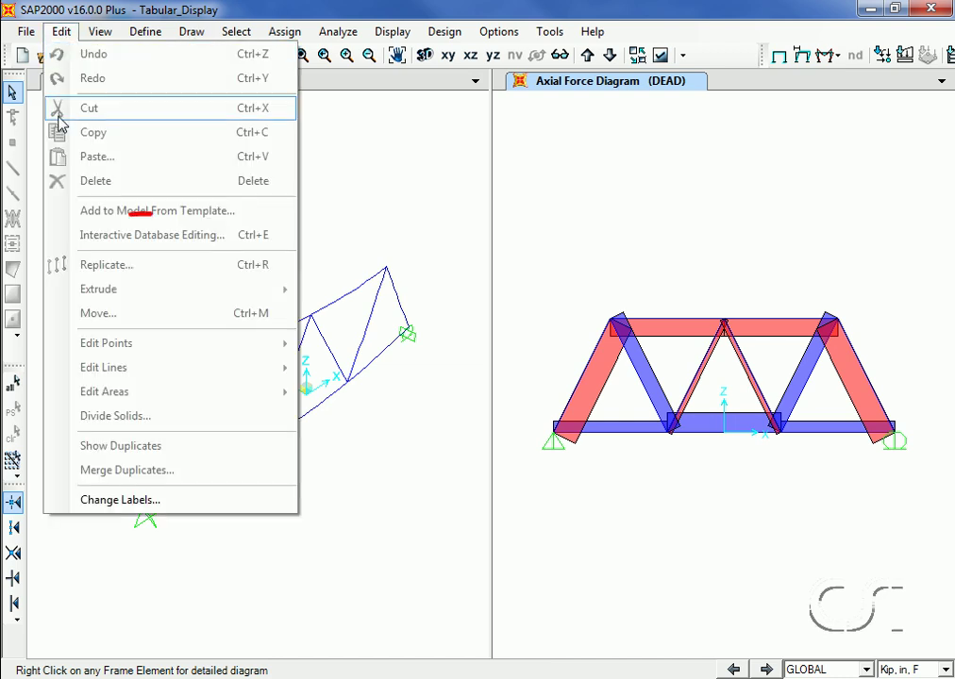